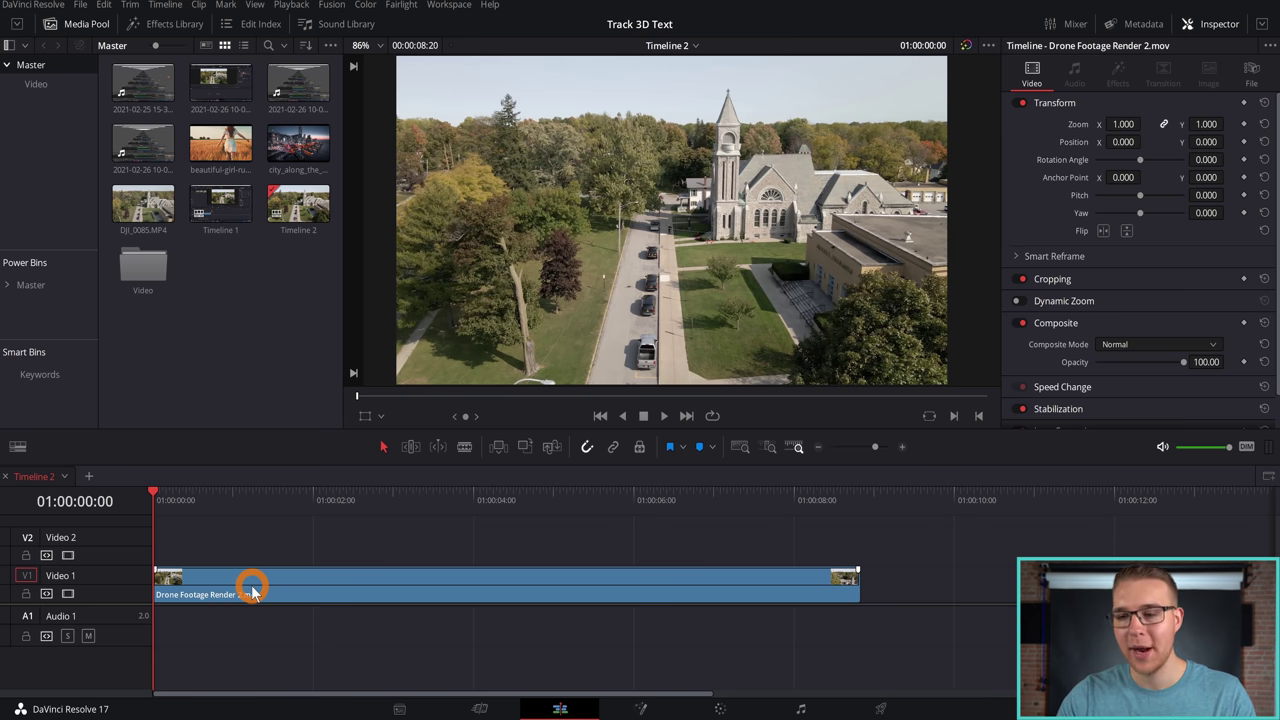
# Duplicate the drone clip from Video 1 onto Video 2 and disable the Video 2 track
pyautogui.click(251, 587)
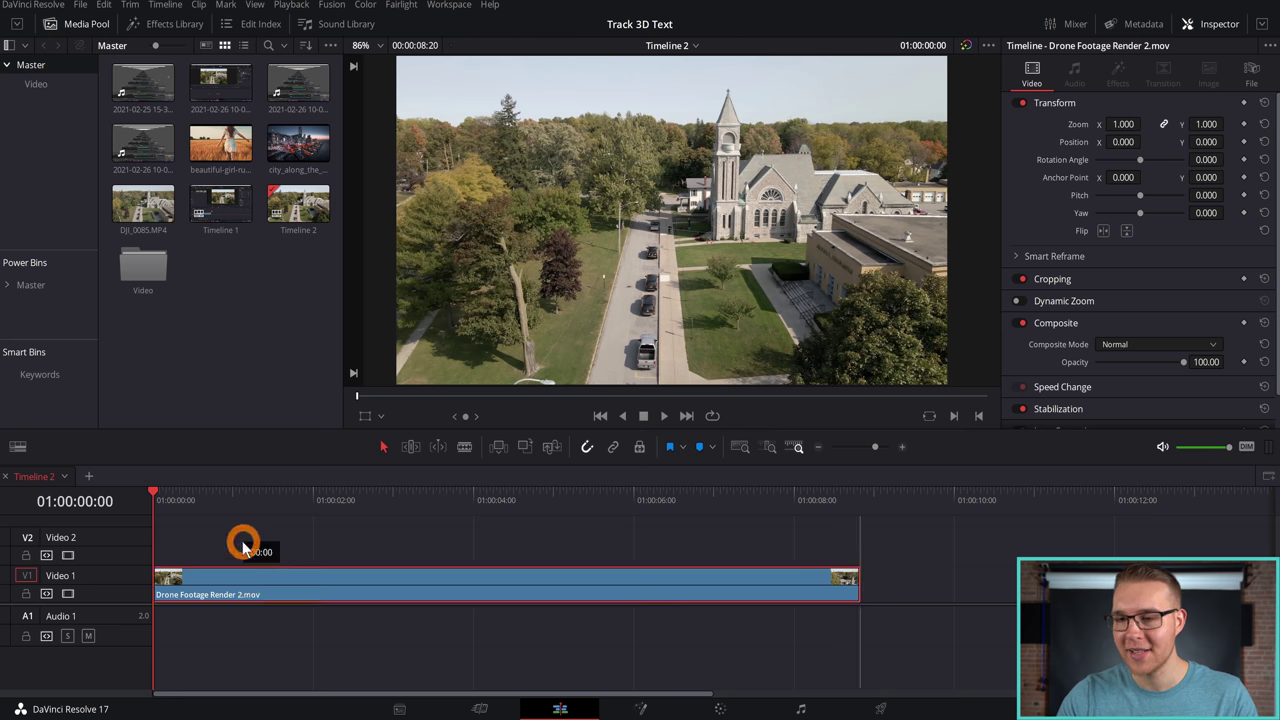
pyautogui.moveTo(243, 547); pyautogui.dragTo(190, 545)
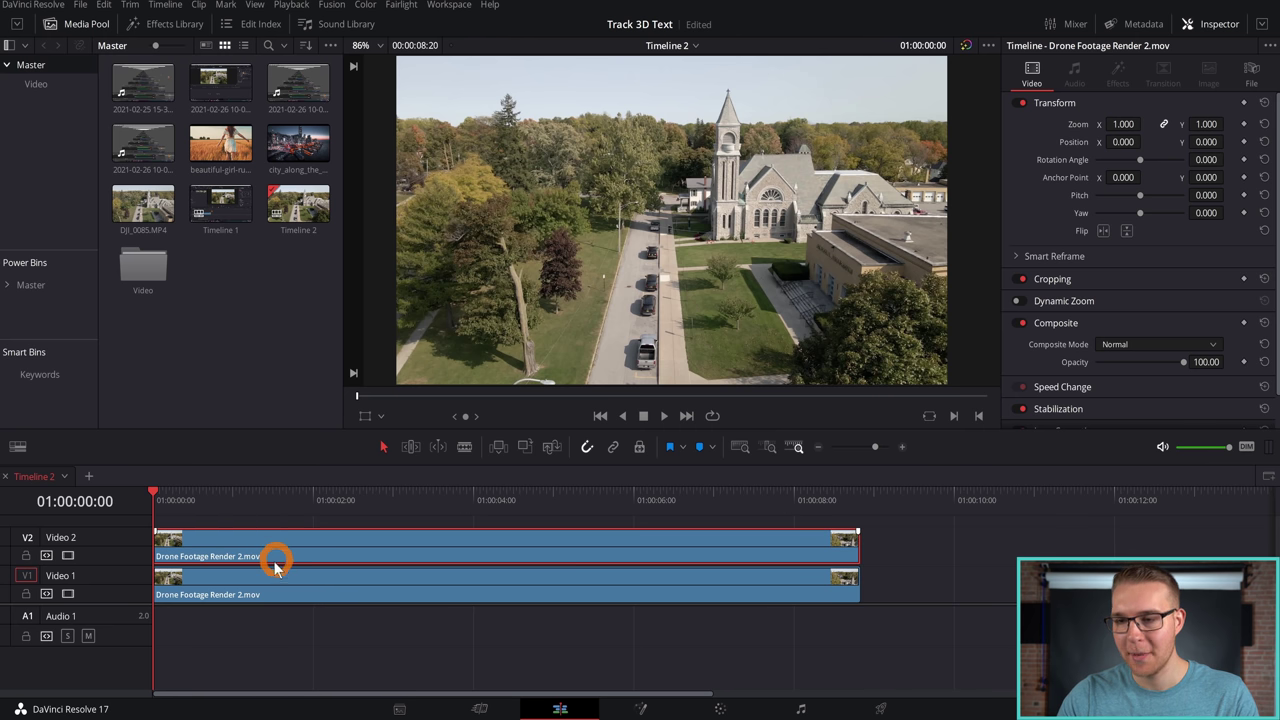
pyautogui.click(67, 556)
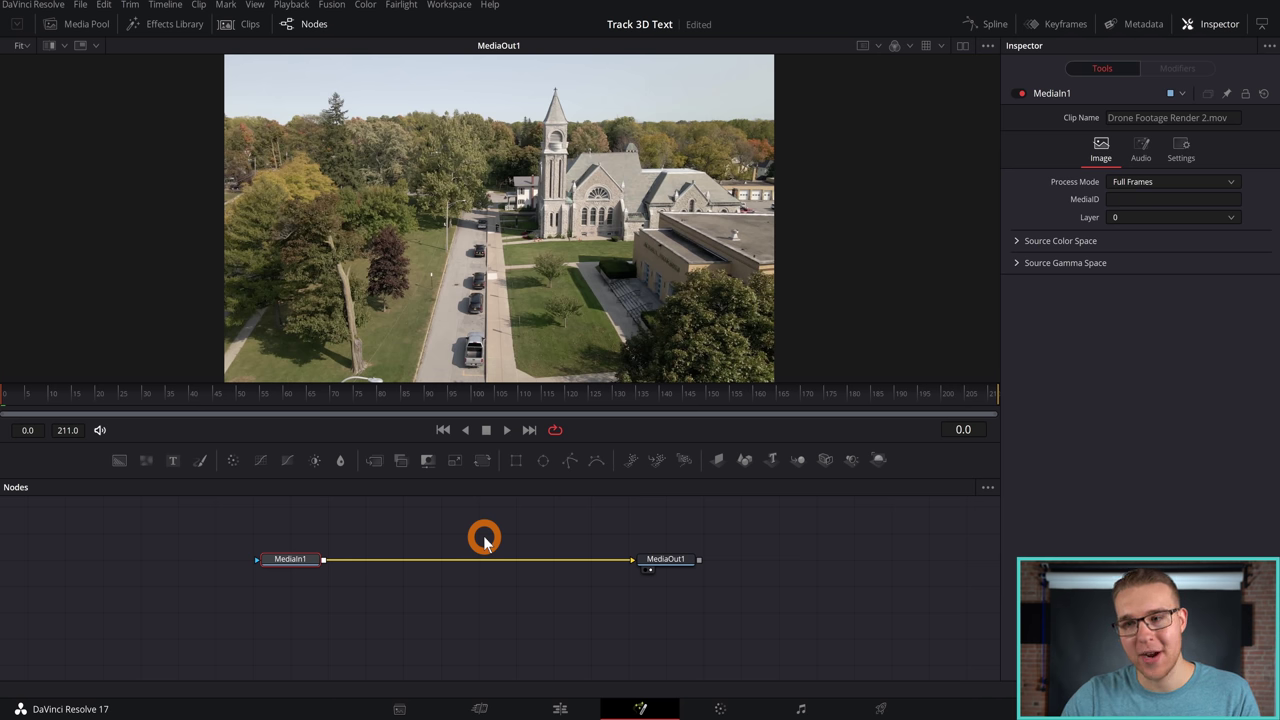
# Add a Camera Tracker node from the 'camera' tool search and insert it between MediaIn1 and MediaOut1
pyautogui.hotkey('ctrl', 'space')
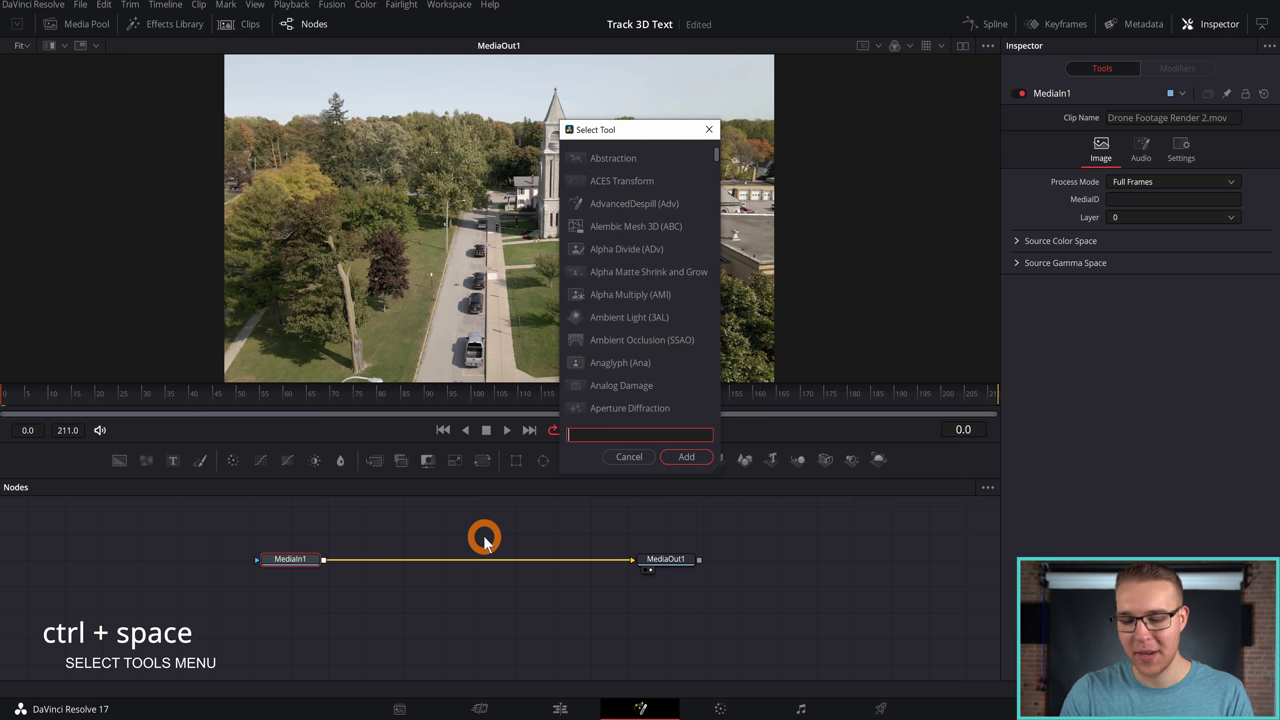
pyautogui.write('camera')
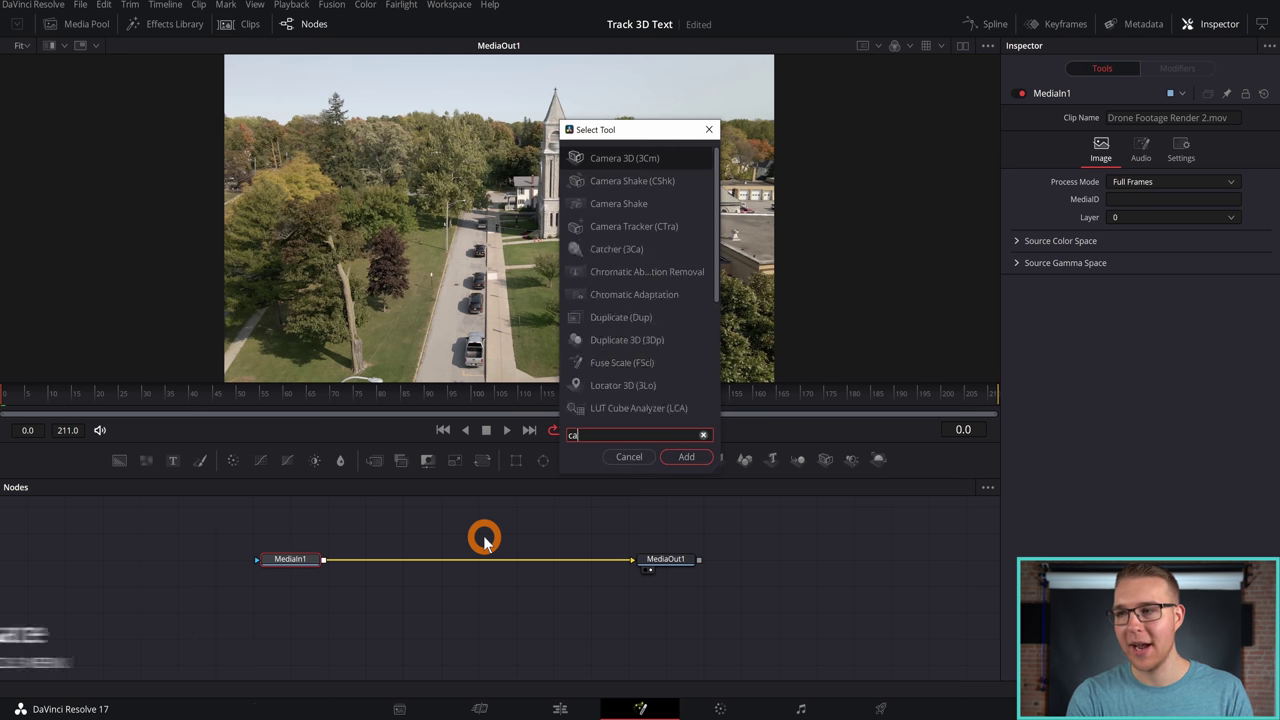
pyautogui.click(622, 230)
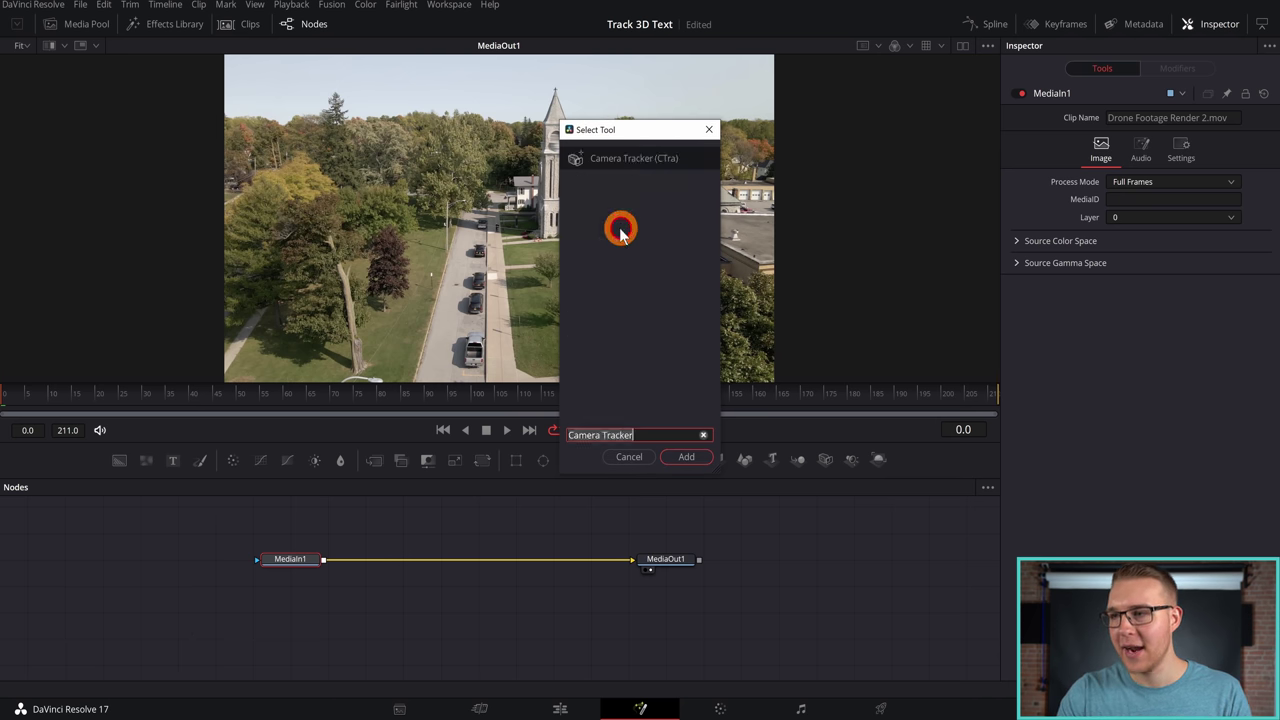
pyautogui.click(683, 458)
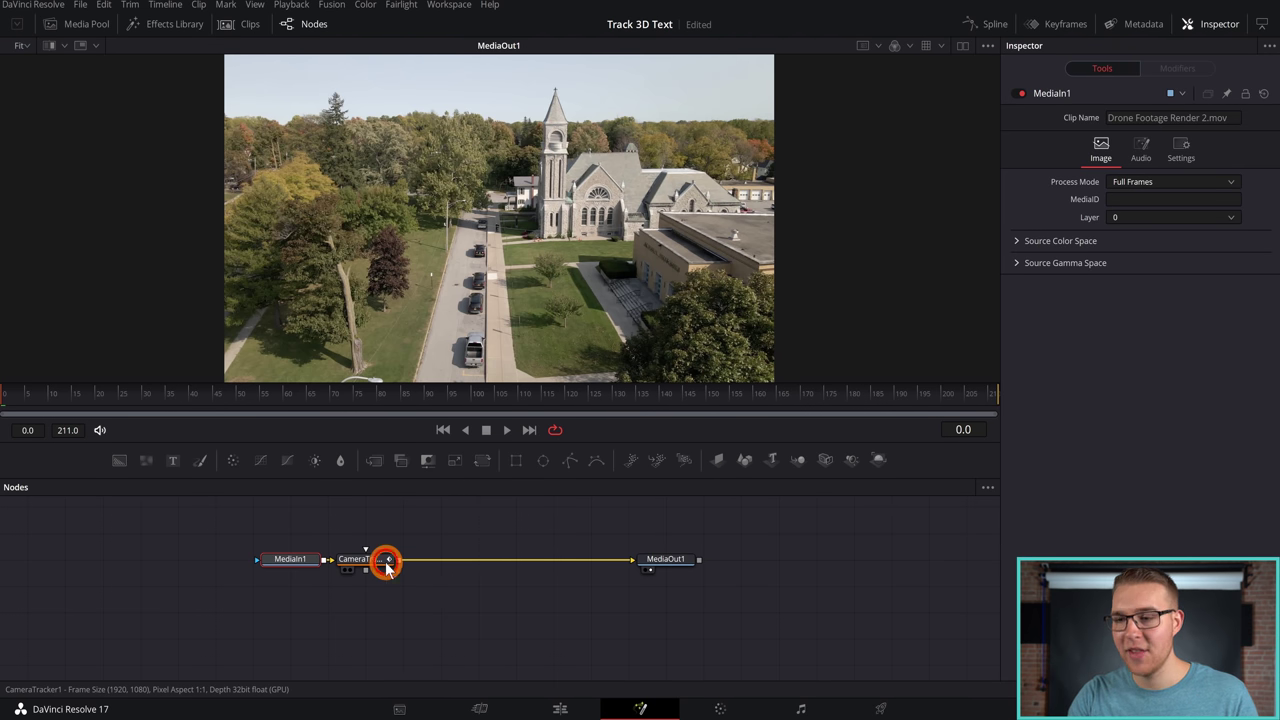
pyautogui.moveTo(386, 560)
pyautogui.mouseDown()
pyautogui.moveTo(482, 590)
pyautogui.moveTo(404, 562)
pyautogui.mouseUp()
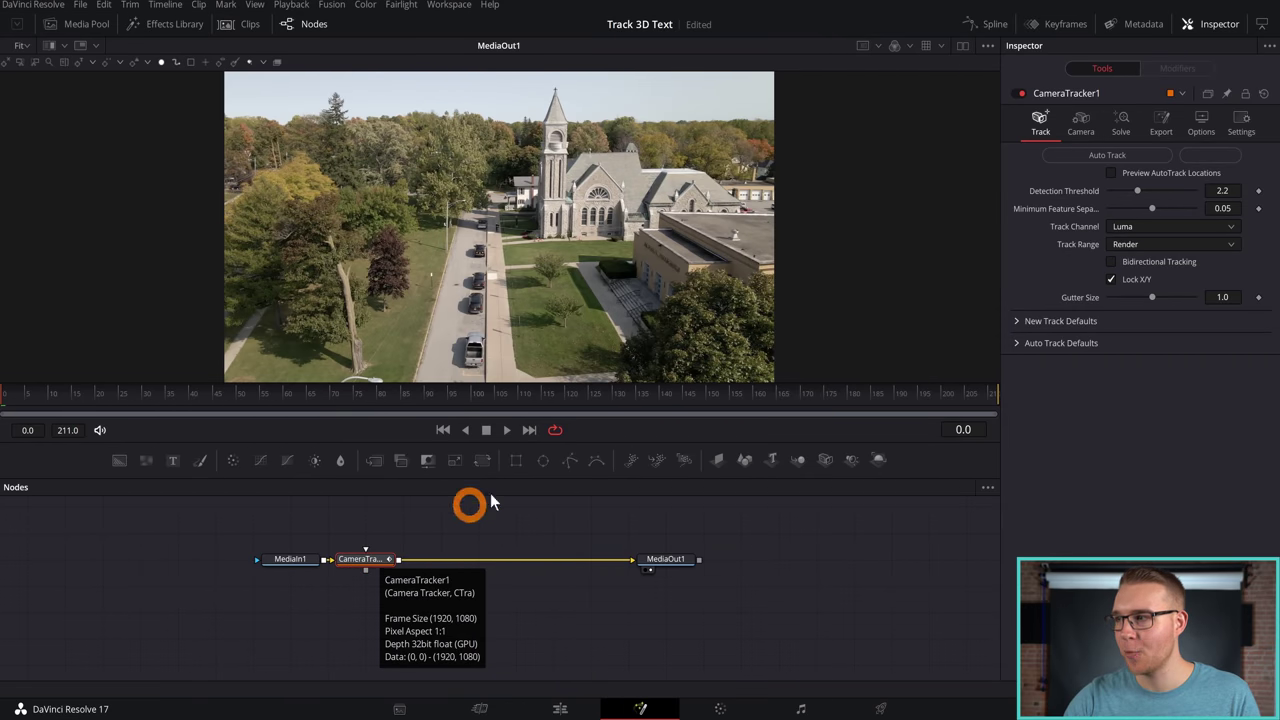
# Enable bidirectional tracking, lower Minimum Feature Separation to 0.0395 and raise Detection Threshold to 2.251
pyautogui.click(1217, 28)
pyautogui.click(1217, 28)
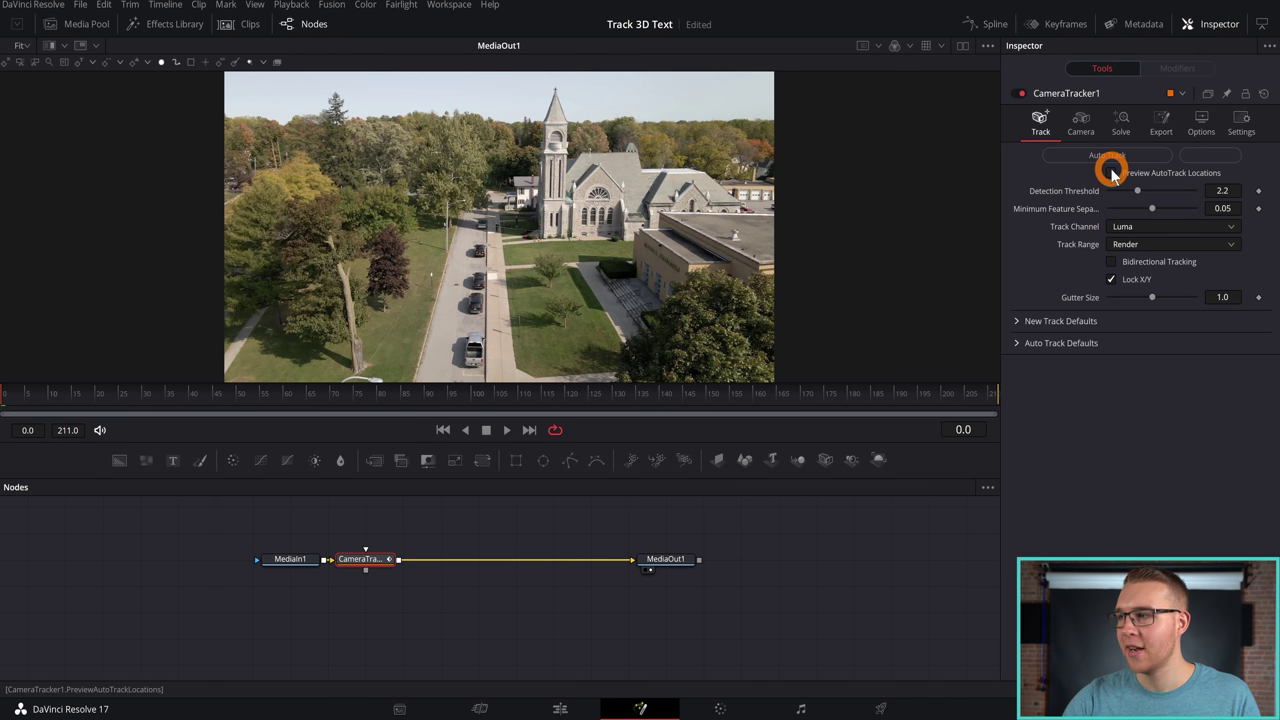
pyautogui.click(1110, 262)
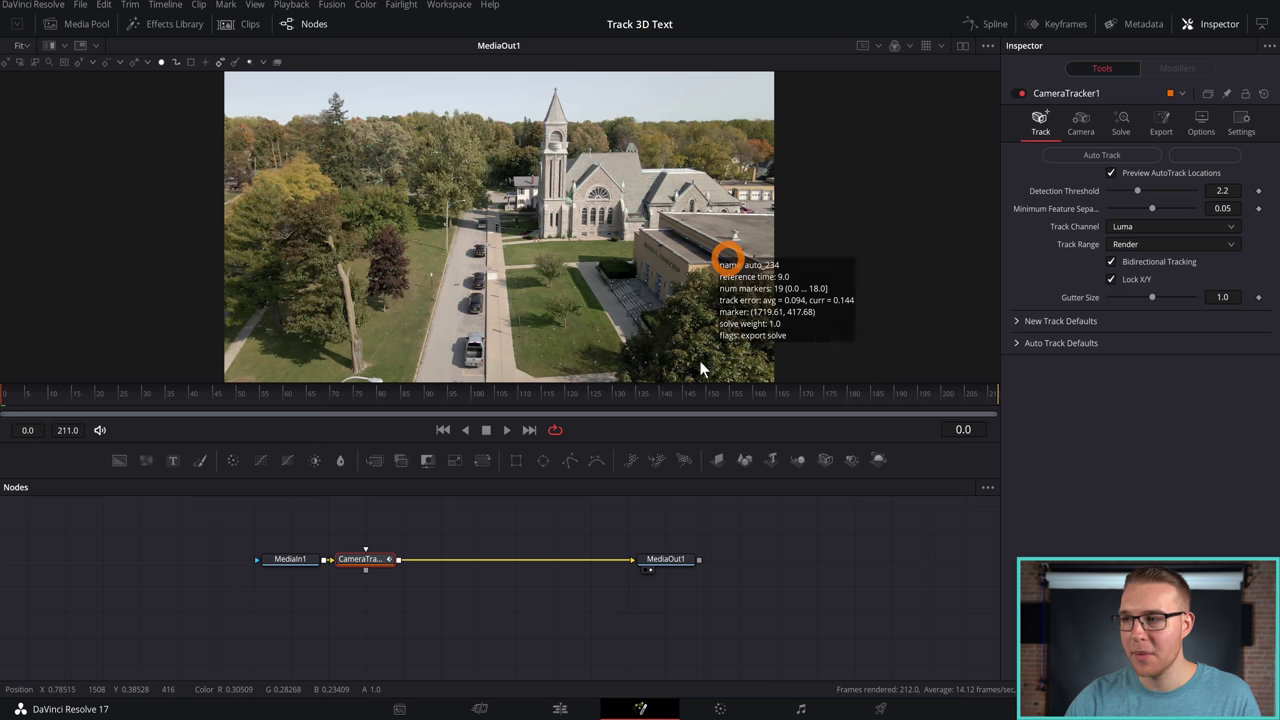
pyautogui.click(1192, 209)
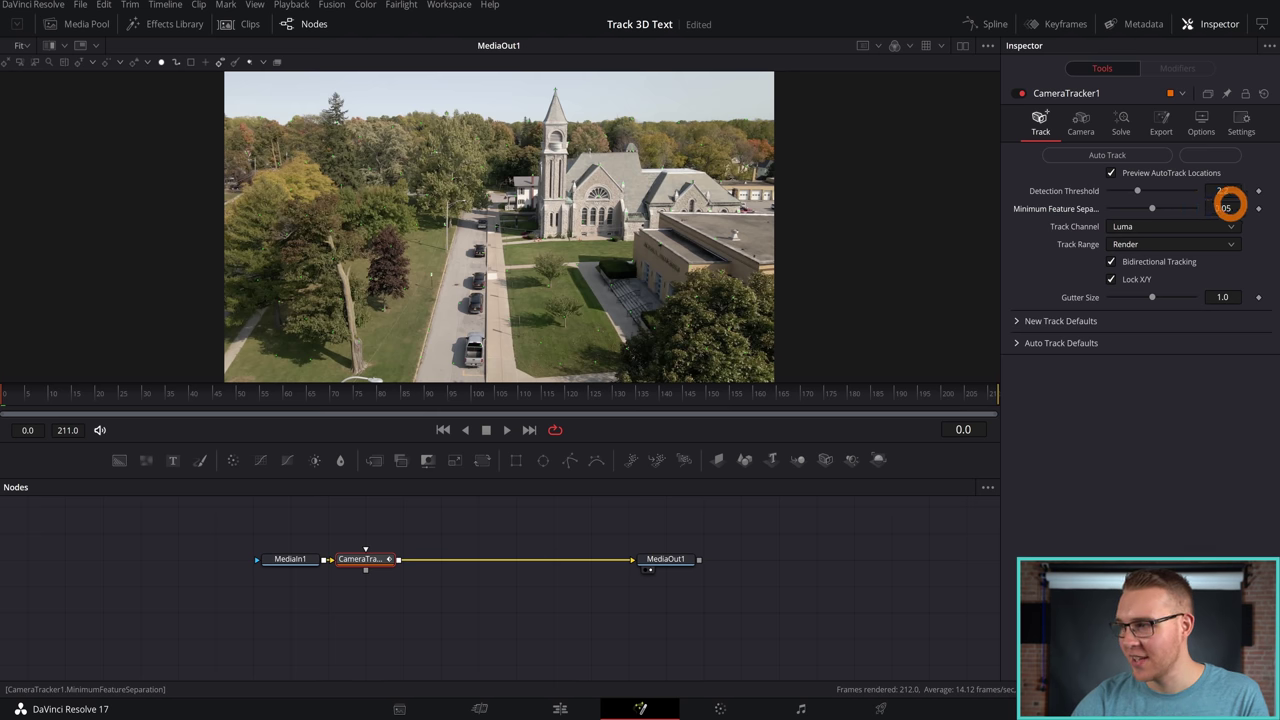
pyautogui.moveTo(1229, 204); pyautogui.dragTo(1205, 210)
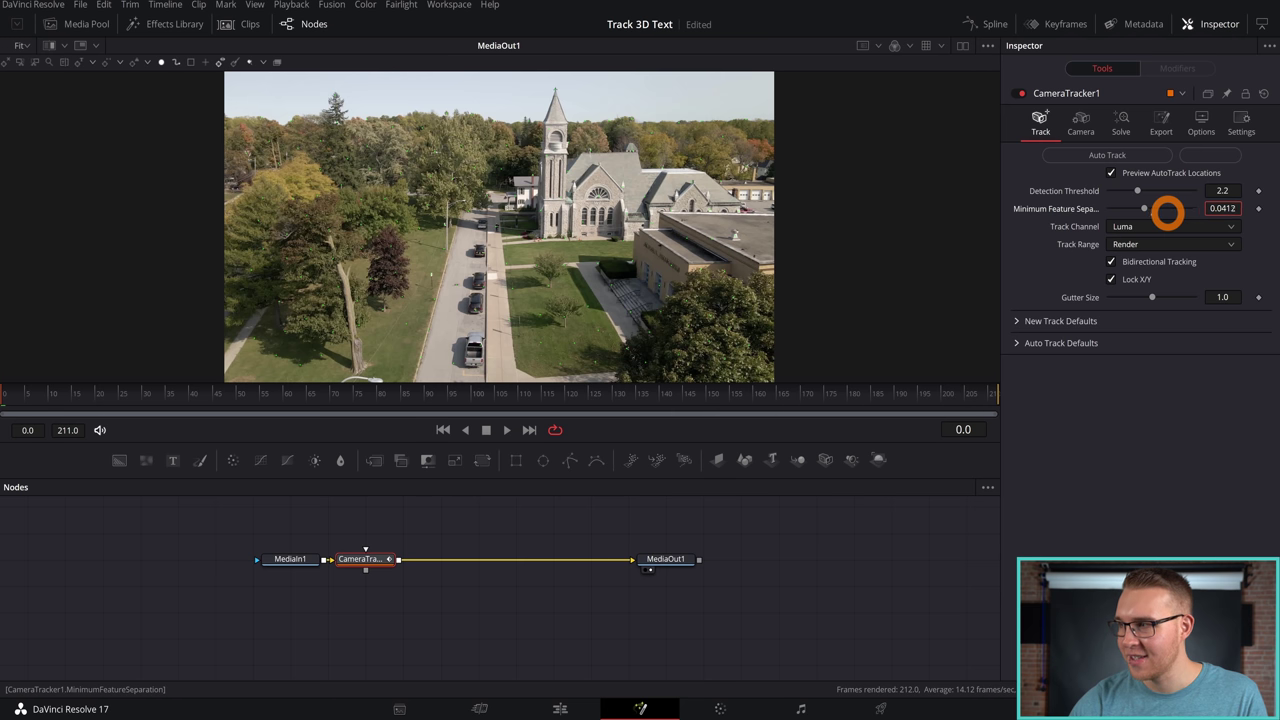
pyautogui.moveTo(1163, 210); pyautogui.dragTo(1228, 208)
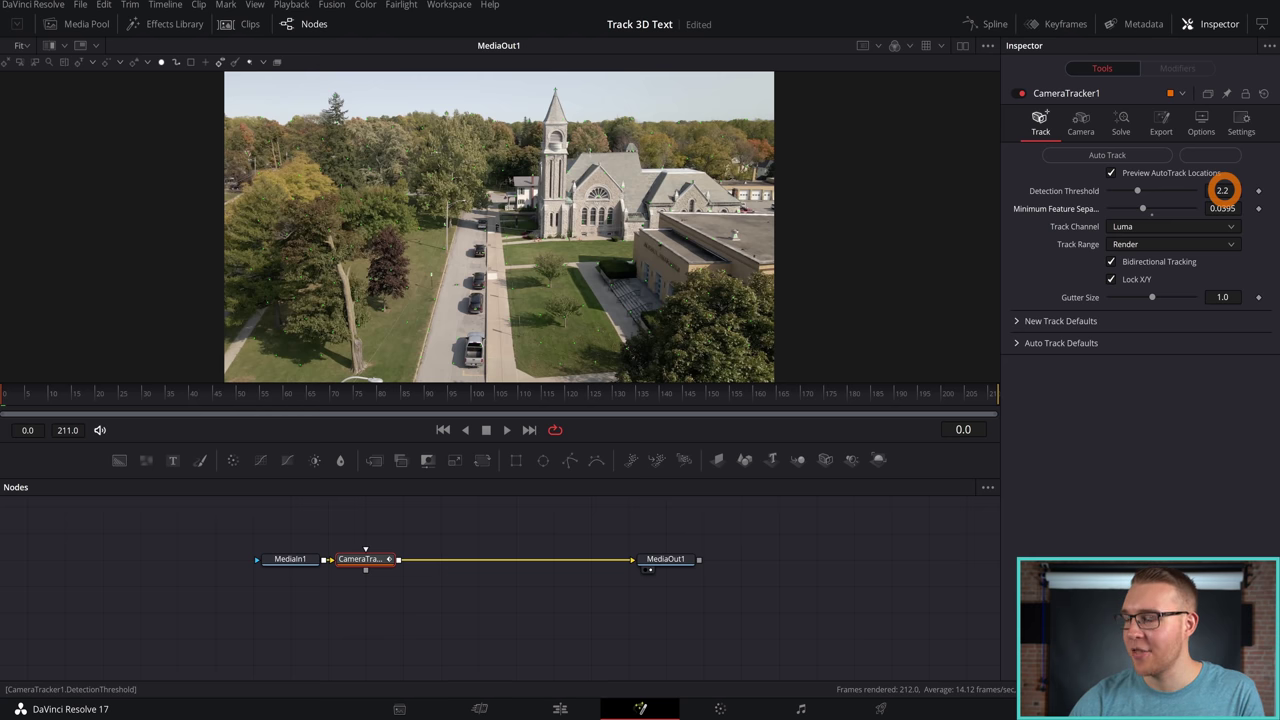
pyautogui.moveTo(1224, 190); pyautogui.dragTo(1268, 203)
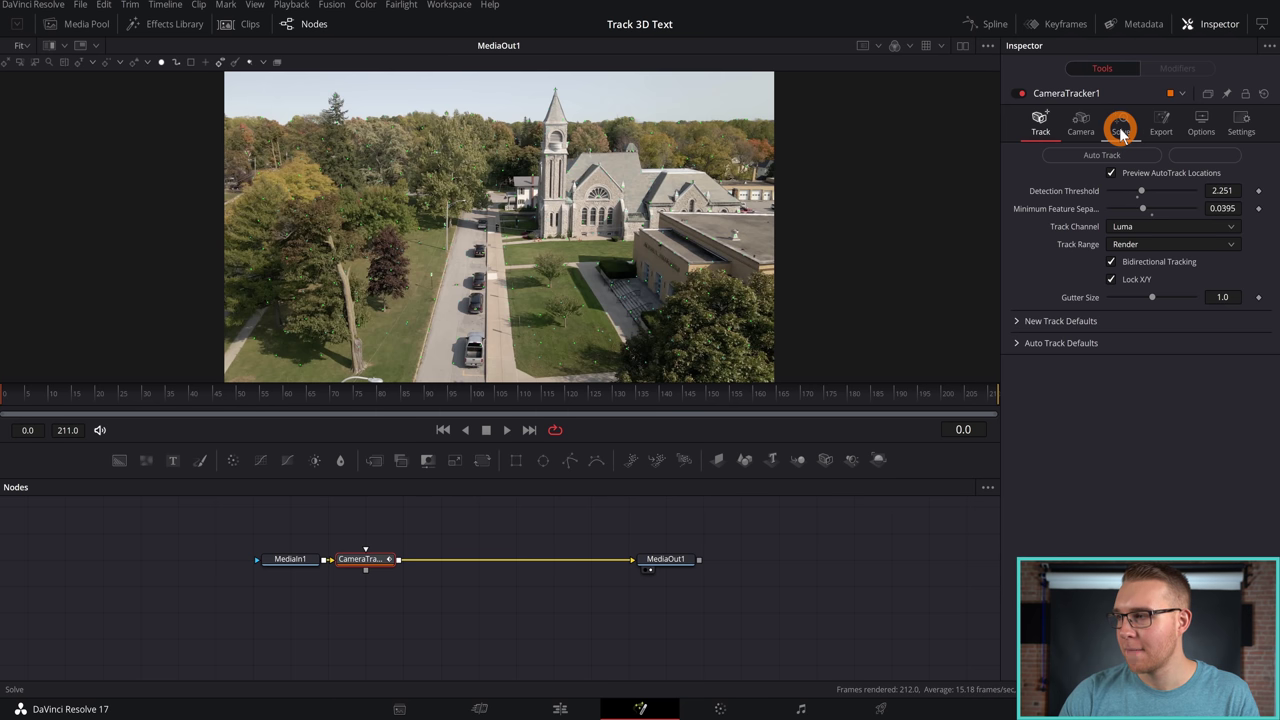
# Lower Maximum Track Error to 0.1493, delete the high-error tracks, and run the camera solve
pyautogui.click(1122, 130)
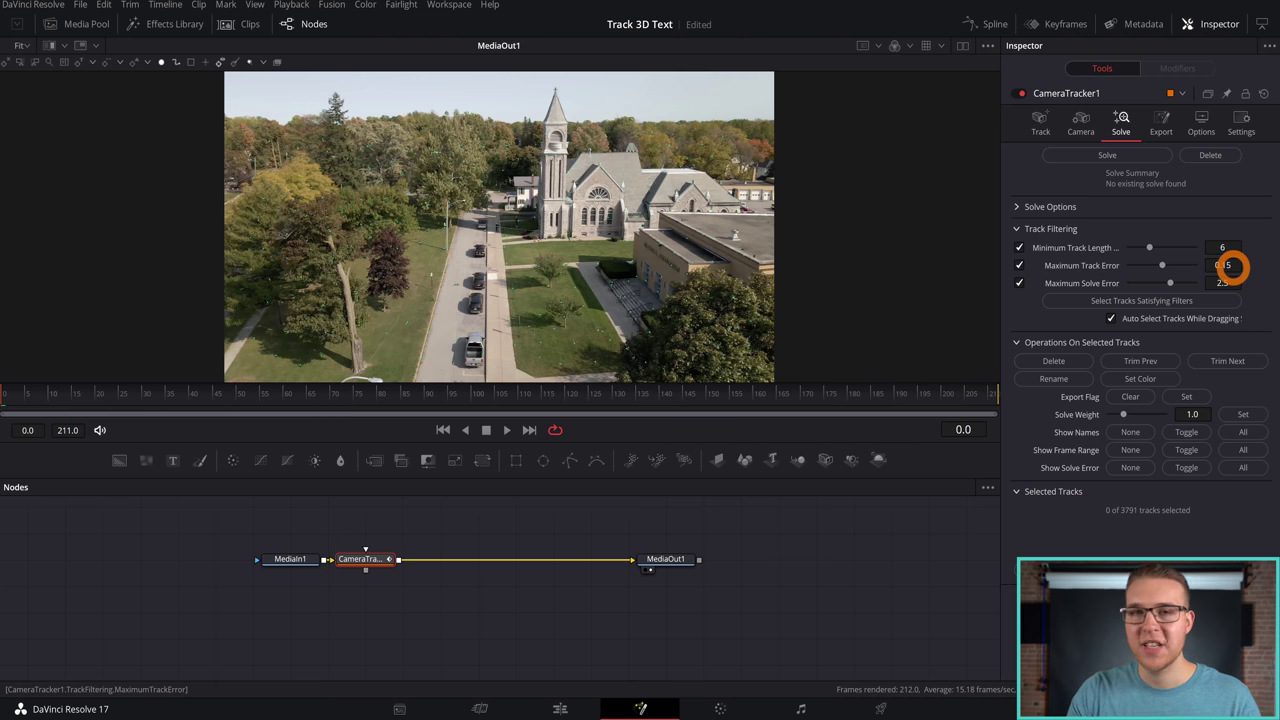
pyautogui.moveTo(1228, 265); pyautogui.dragTo(1236, 259)
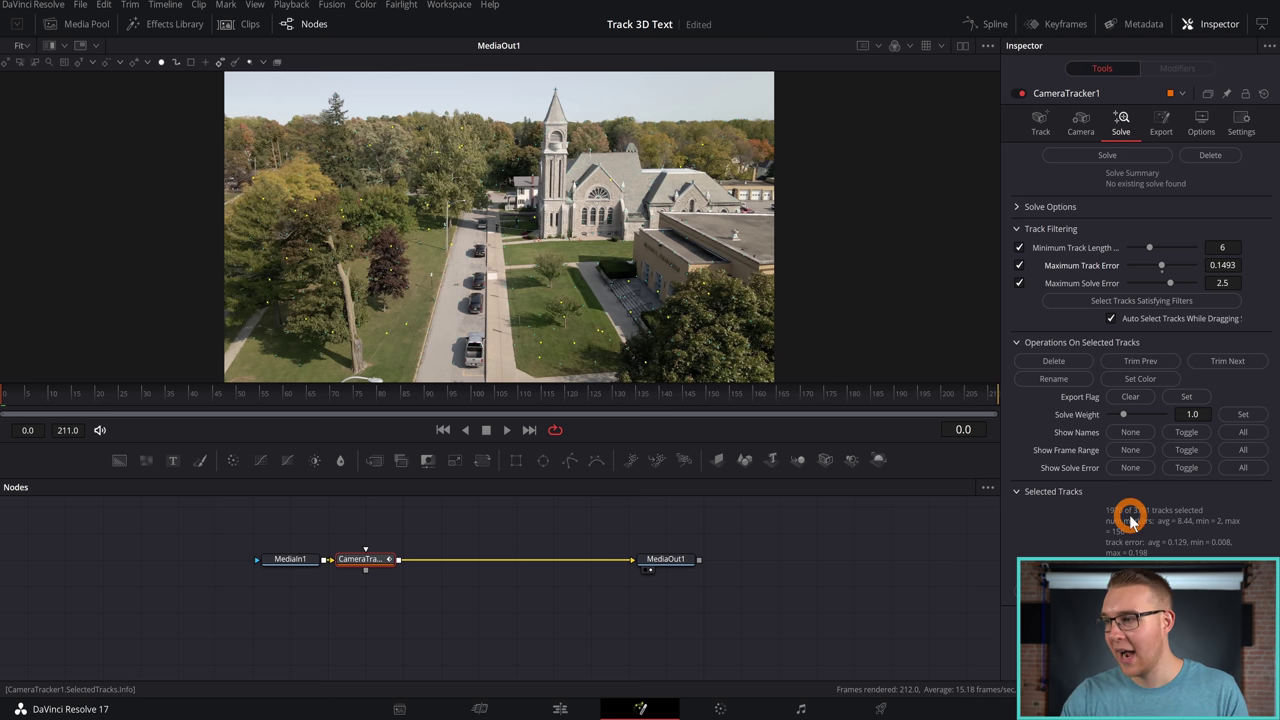
pyautogui.click(1053, 361)
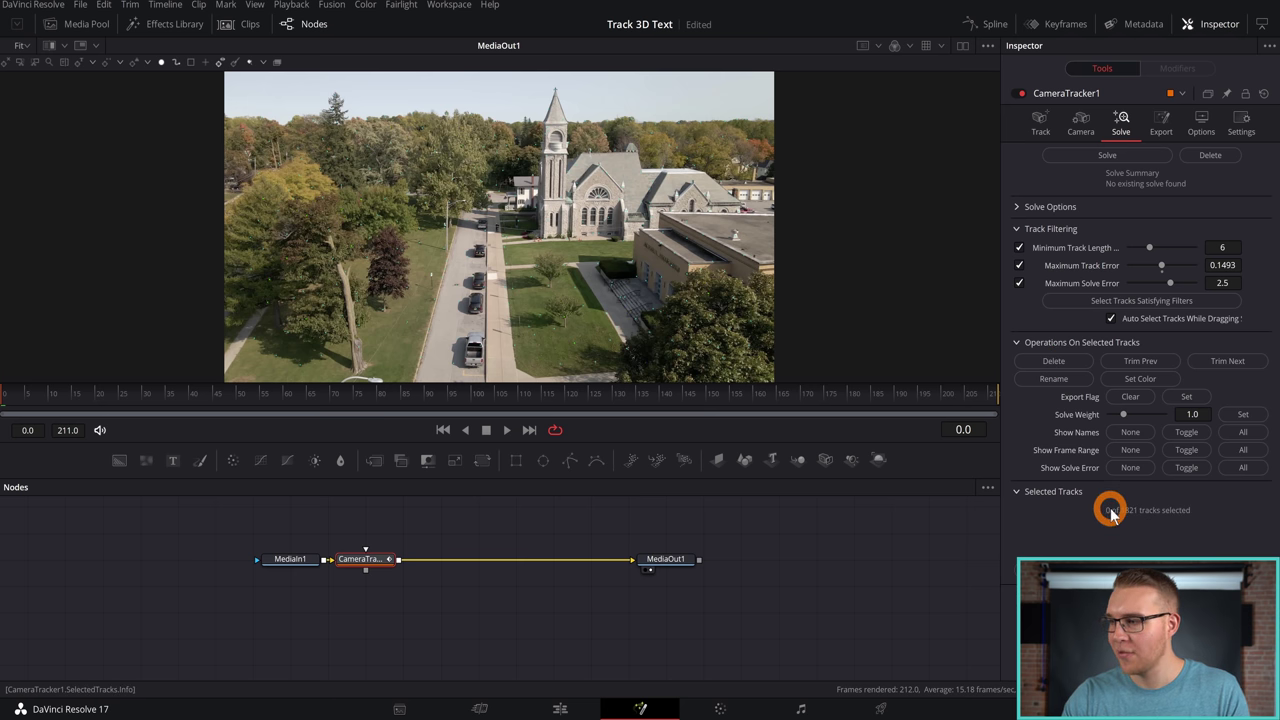
pyautogui.click(1107, 157)
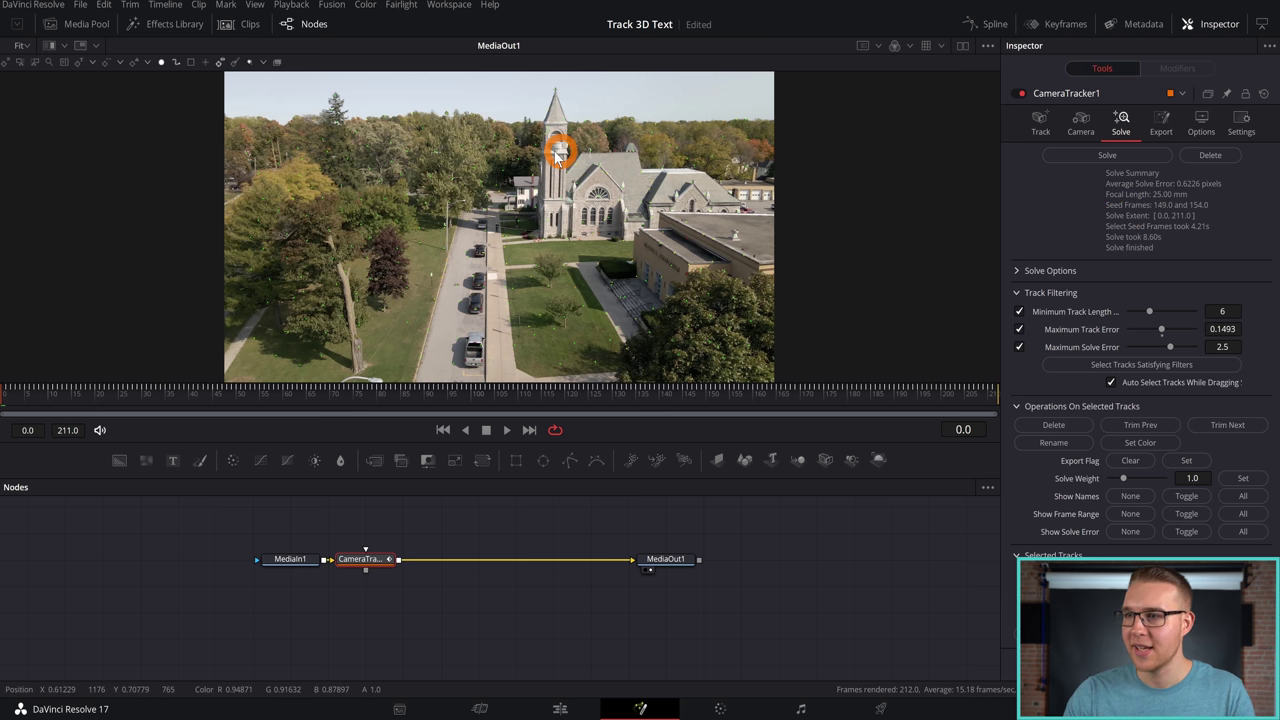
# Zoom the viewer in on the church tower to inspect the 0.6226-pixel solve result
pyautogui.scroll(5, 556, 154)
pyautogui.scroll(3, 556, 154)
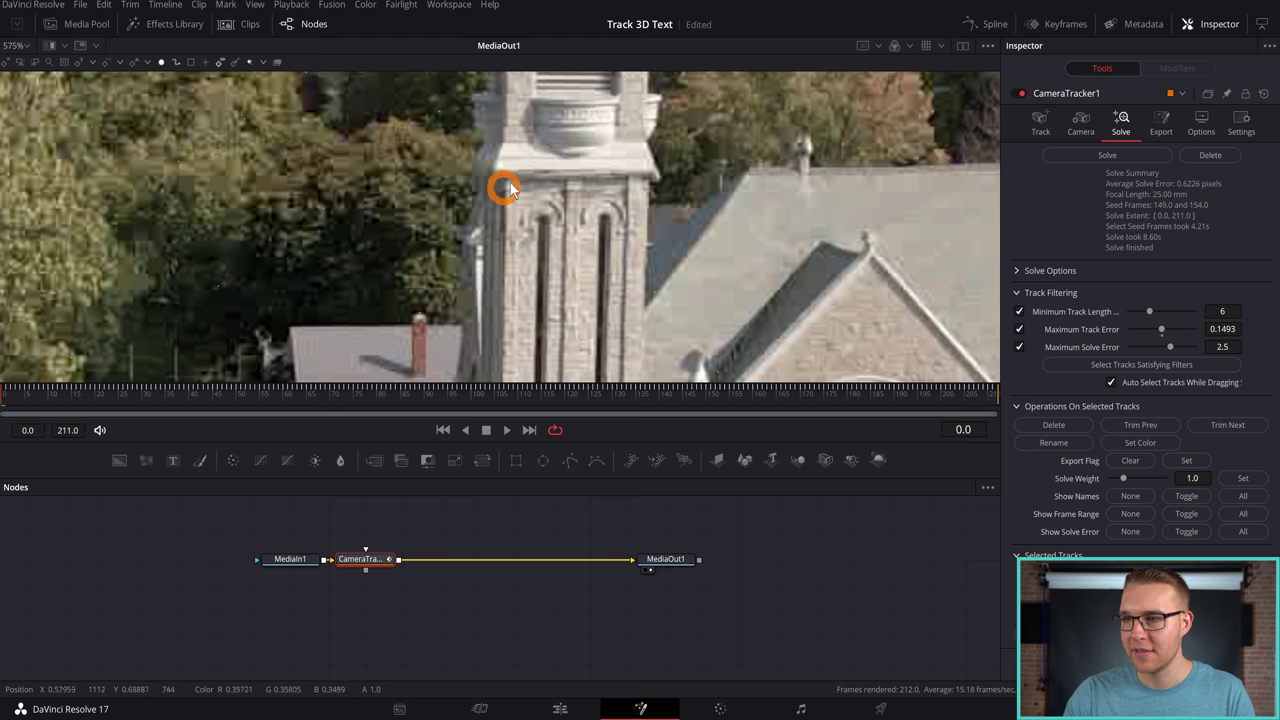
pyautogui.moveTo(513, 195)
pyautogui.scroll(-7, 513, 195)
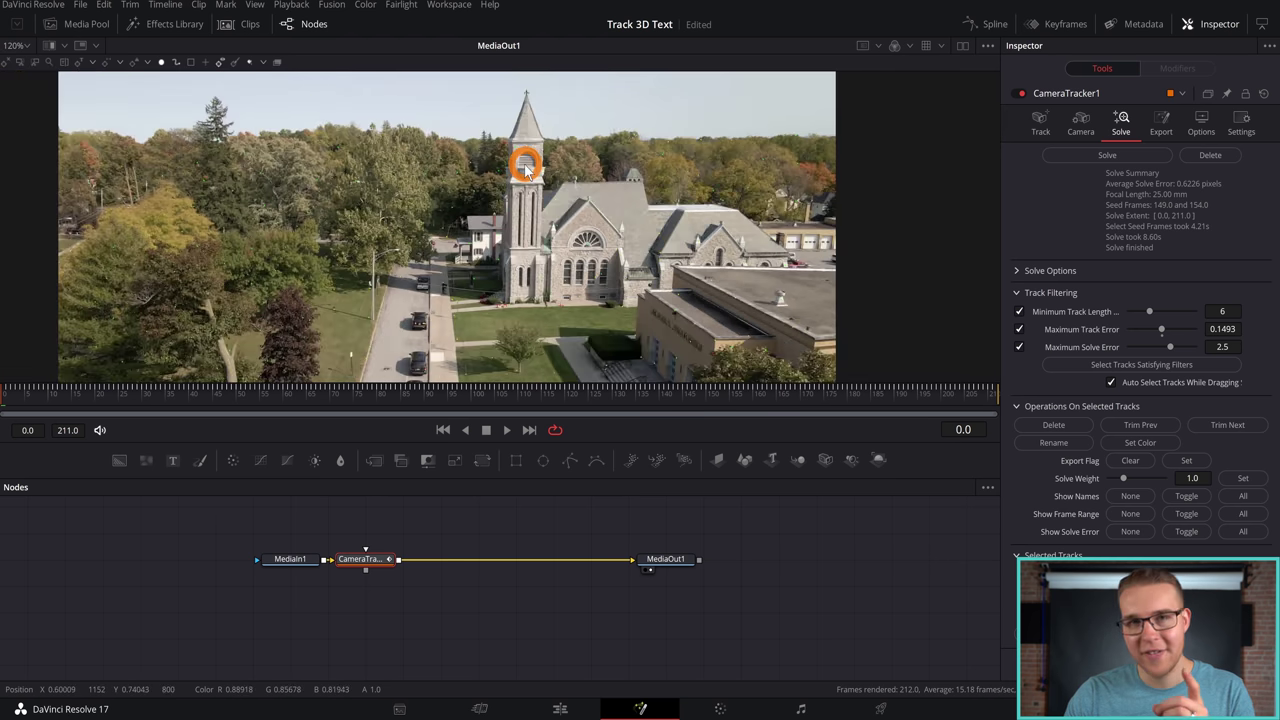
# Turn on the track marker, reprojected locator and pattern overlays in the Visibility options
pyautogui.click(1201, 125)
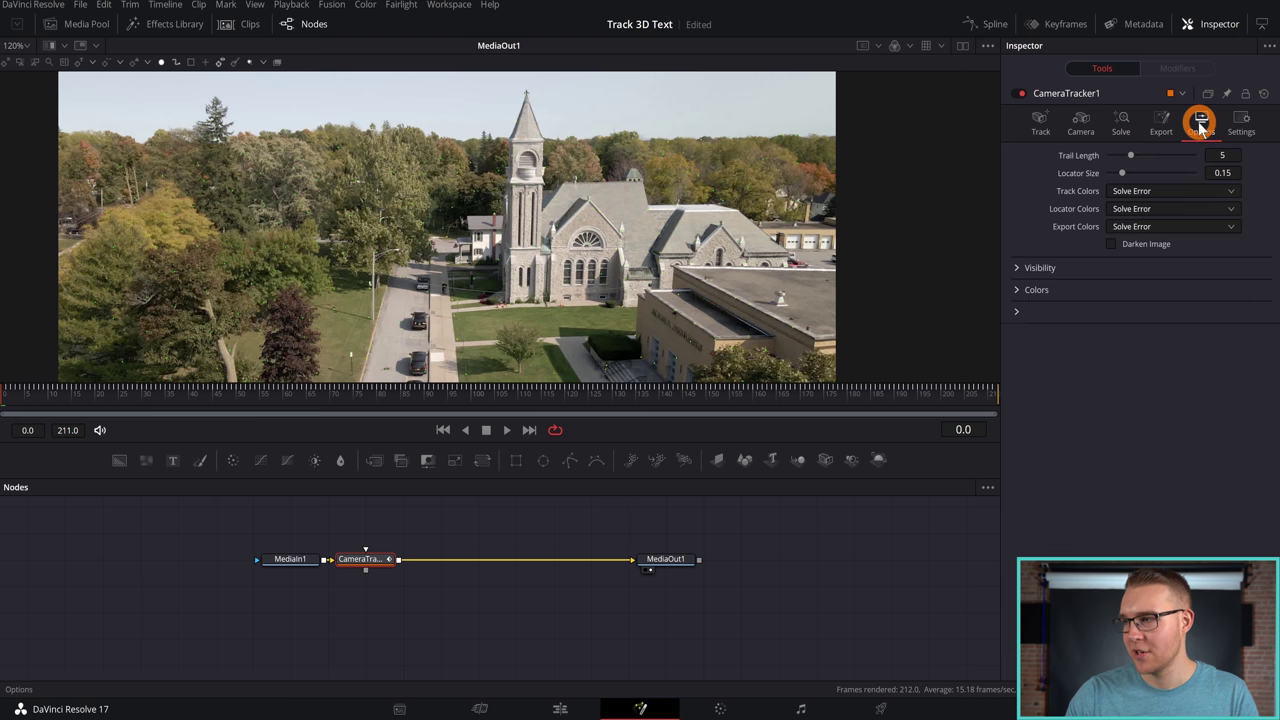
pyautogui.click(1017, 268)
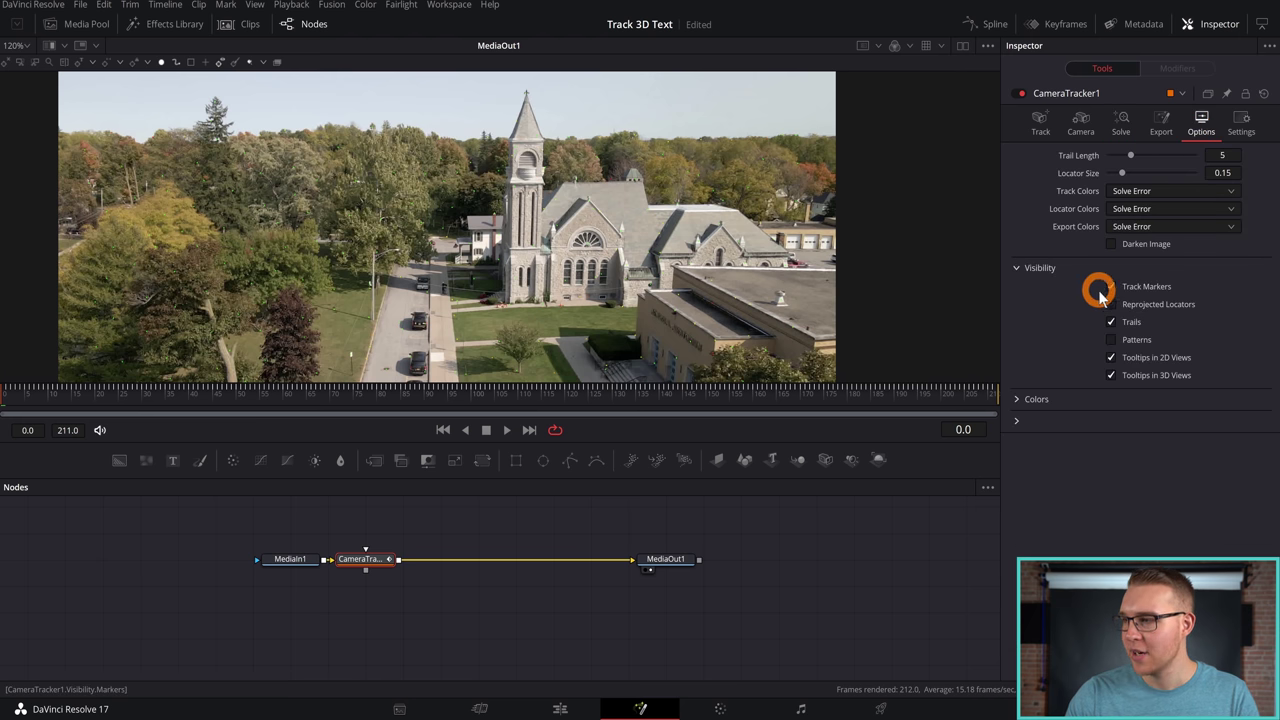
pyautogui.click(1112, 304)
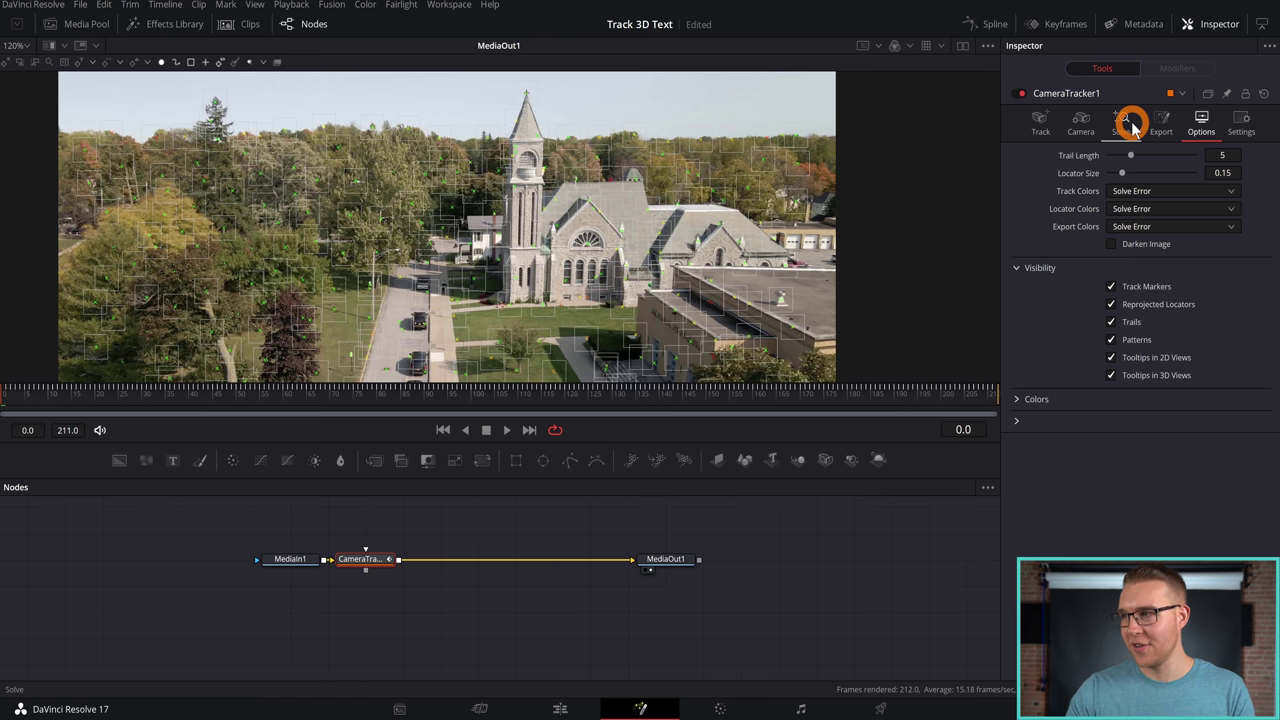
pyautogui.click(1166, 128)
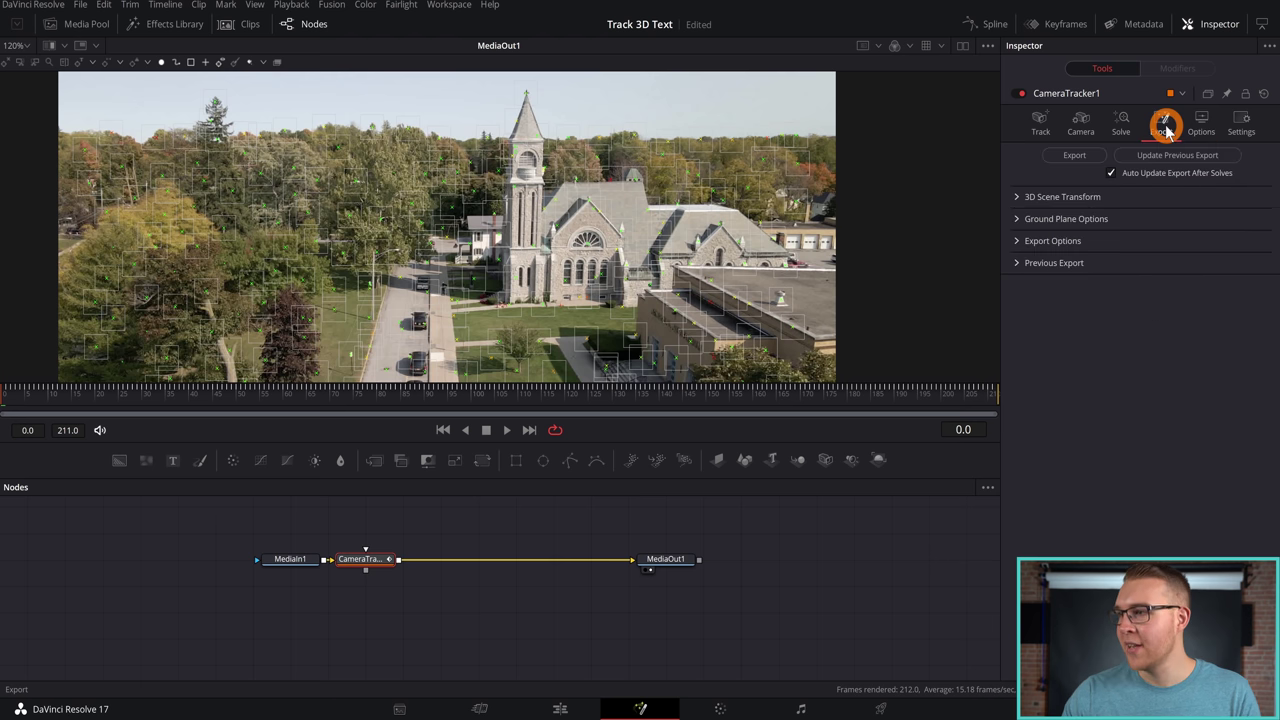
# Set the 3D scene origin from tracker markers on the church steeple, giving Y 0.227953 and Z -1.81390
pyautogui.click(1016, 198)
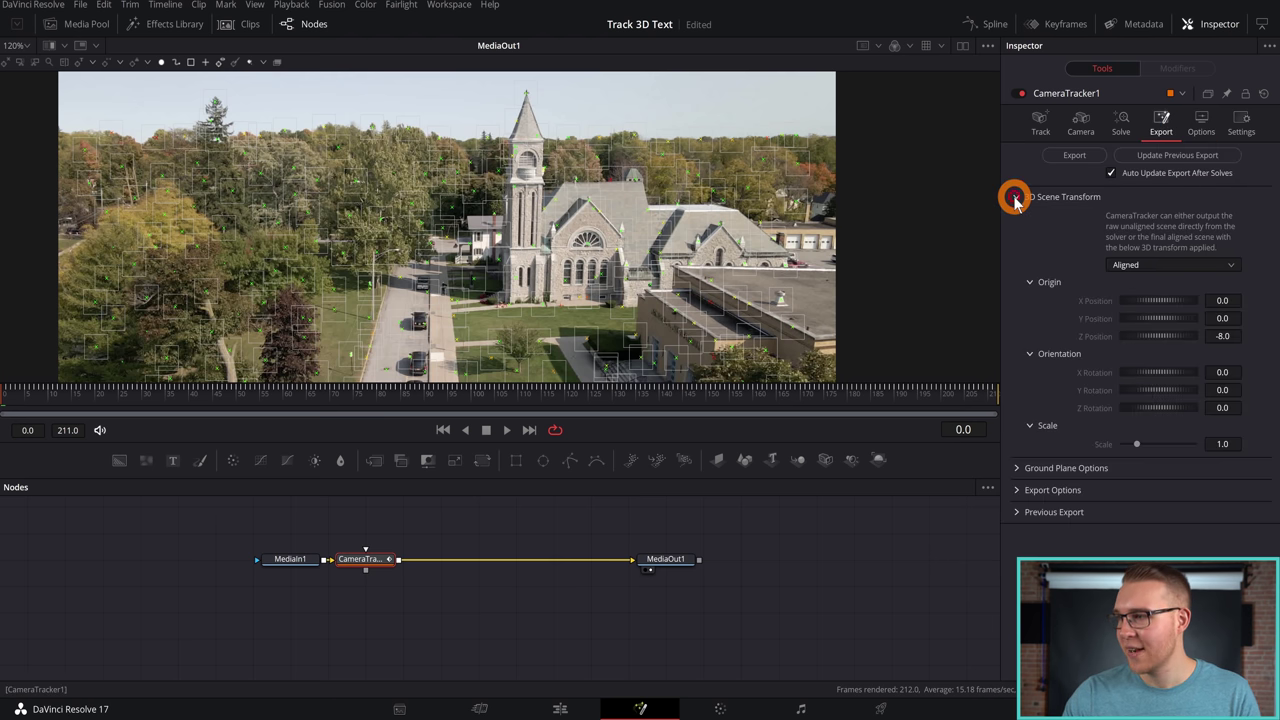
pyautogui.click(1155, 268)
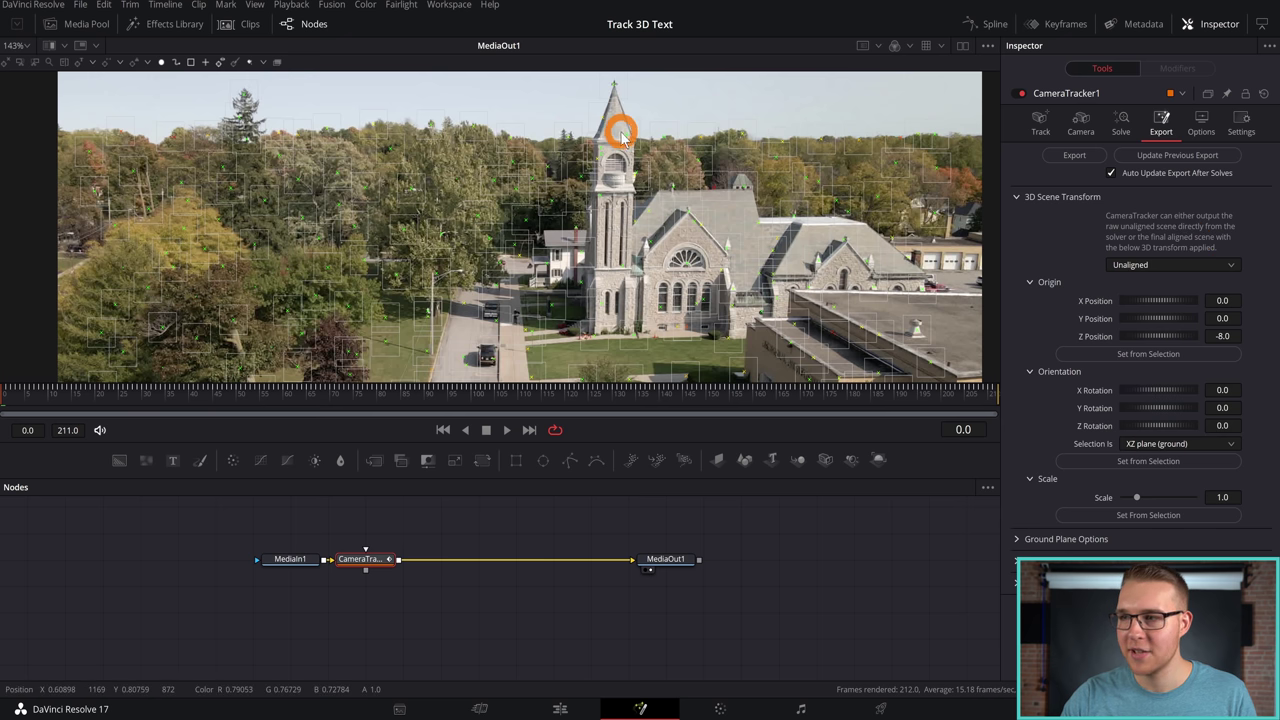
pyautogui.moveTo(626, 140)
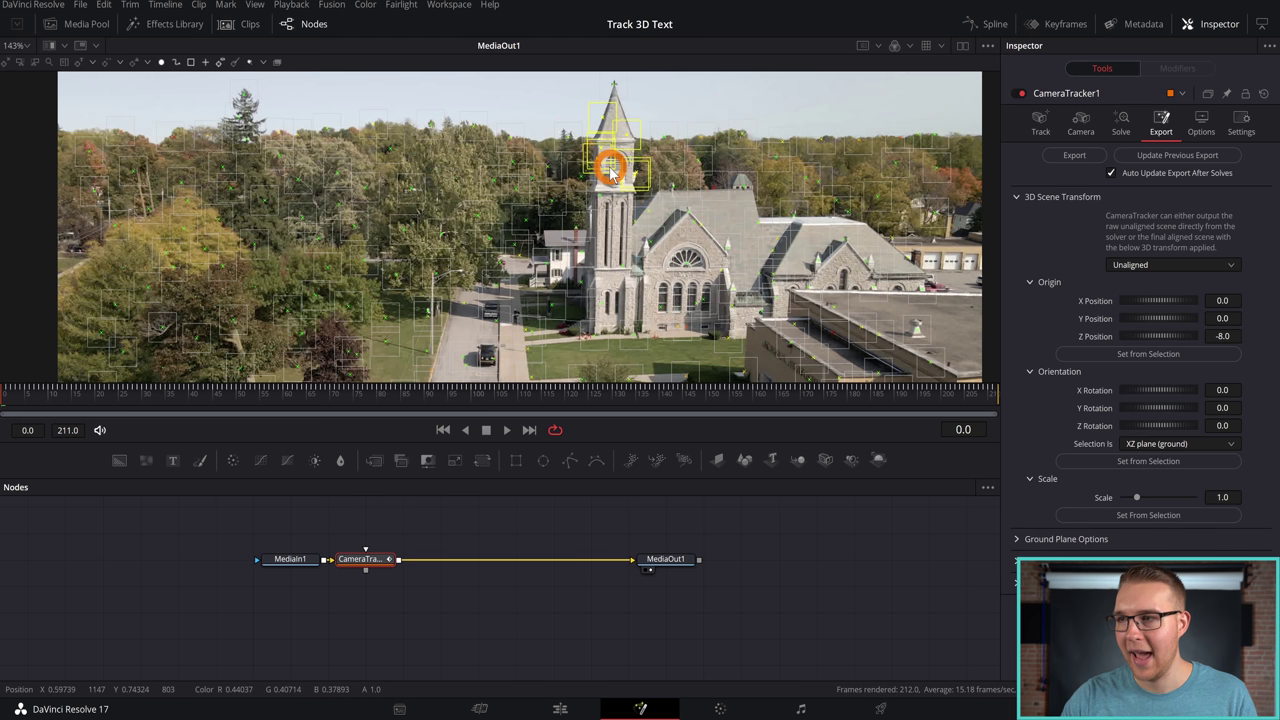
pyautogui.scroll(4, 596, 196)
pyautogui.scroll(2, 630, 175)
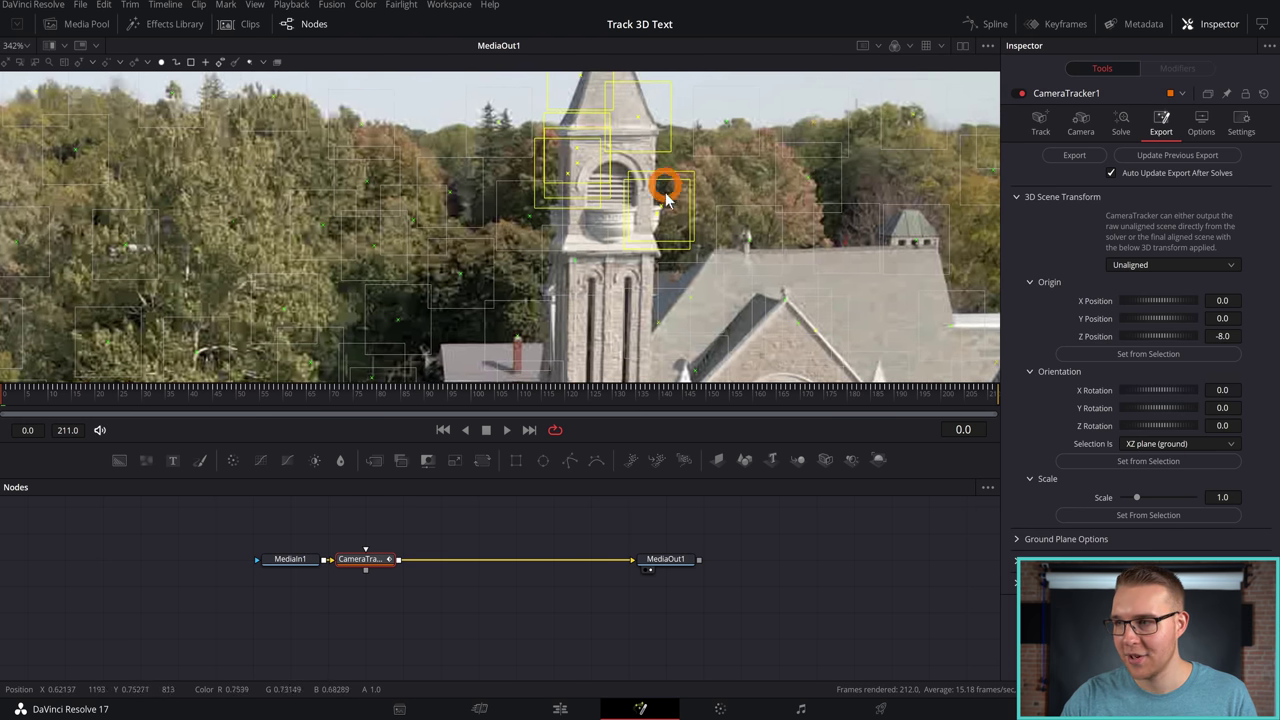
pyautogui.moveTo(660, 207)
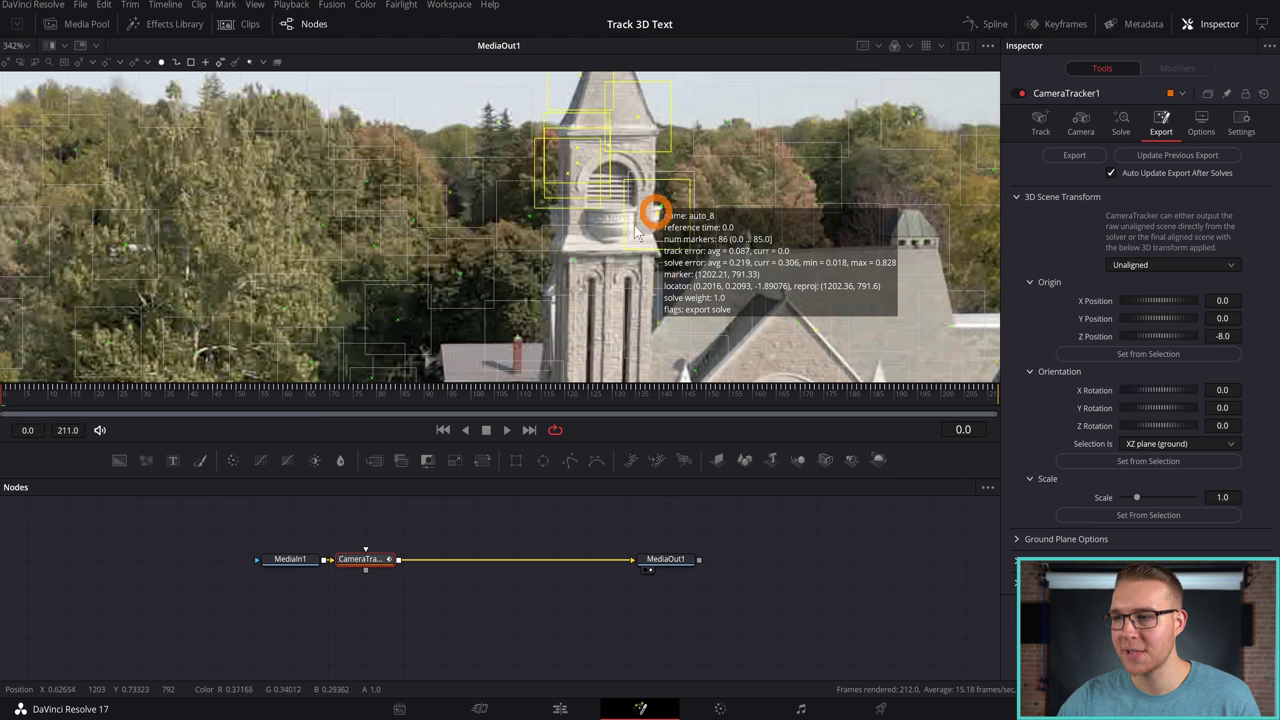
pyautogui.moveTo(576, 266)
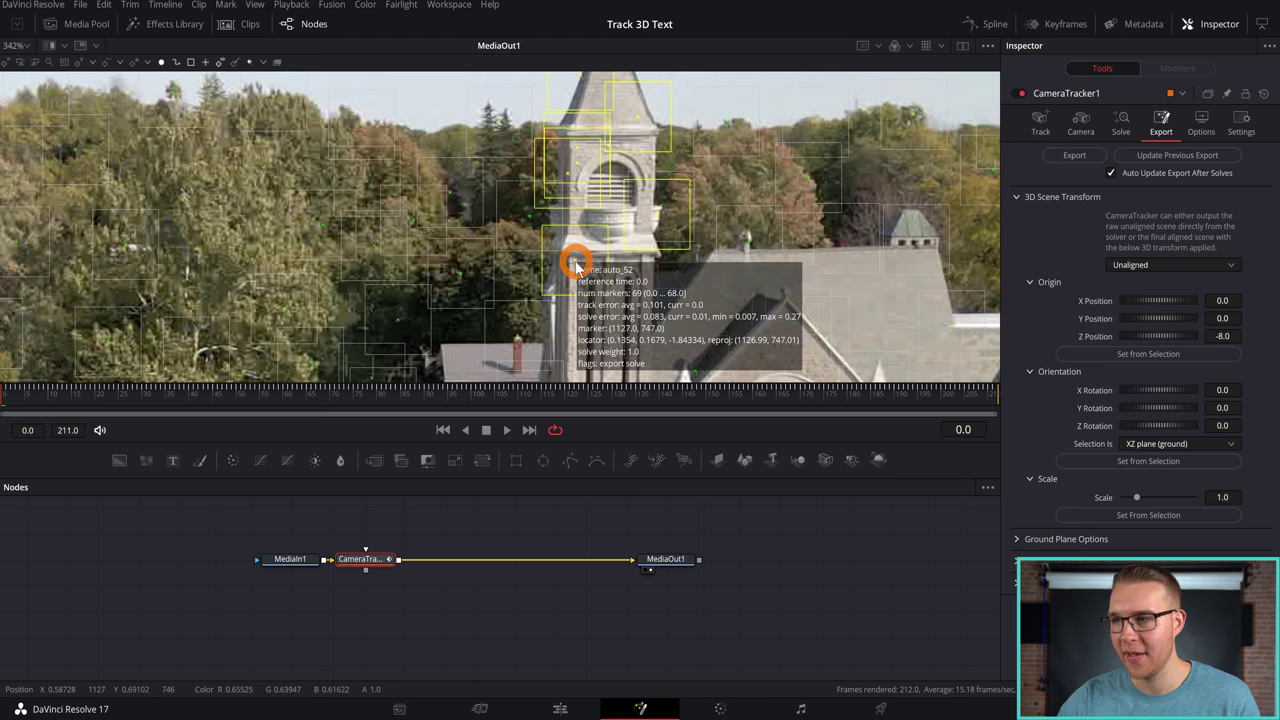
pyautogui.scroll(-6, 576, 266)
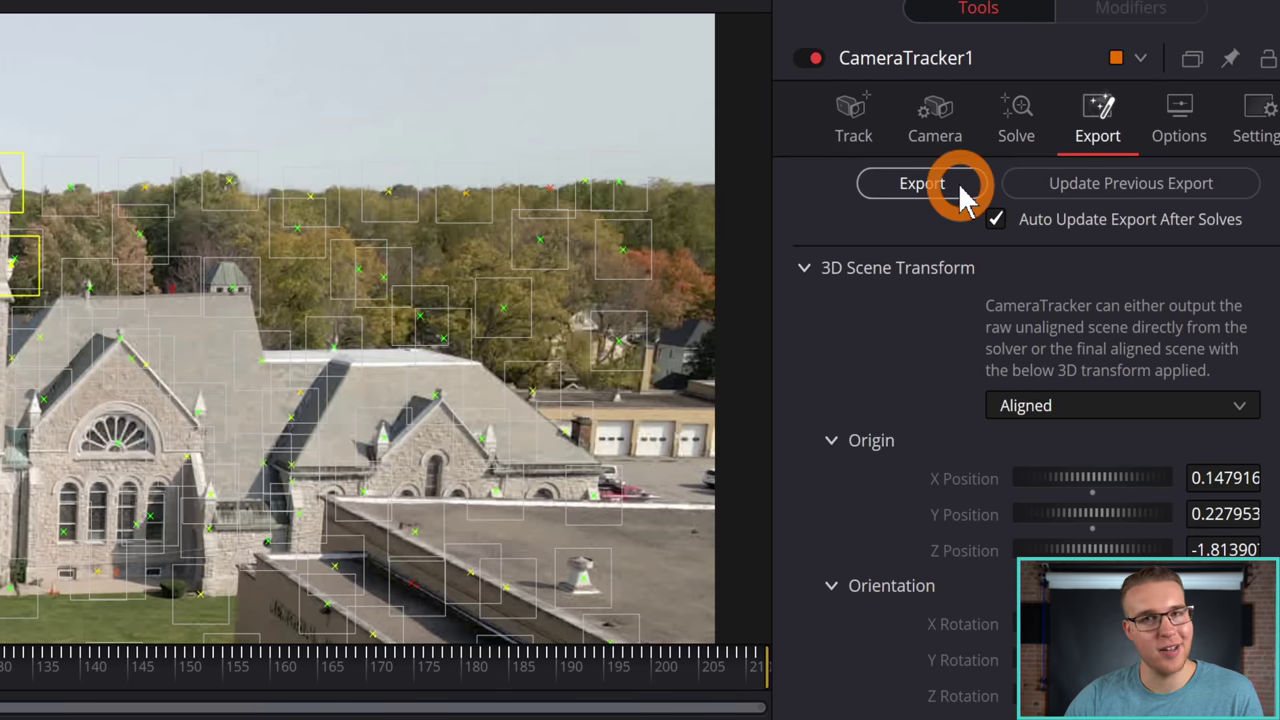
# Export the aligned camera track, then delete the ground plane, point cloud and original CameraTracker nodes
pyautogui.click(924, 56)
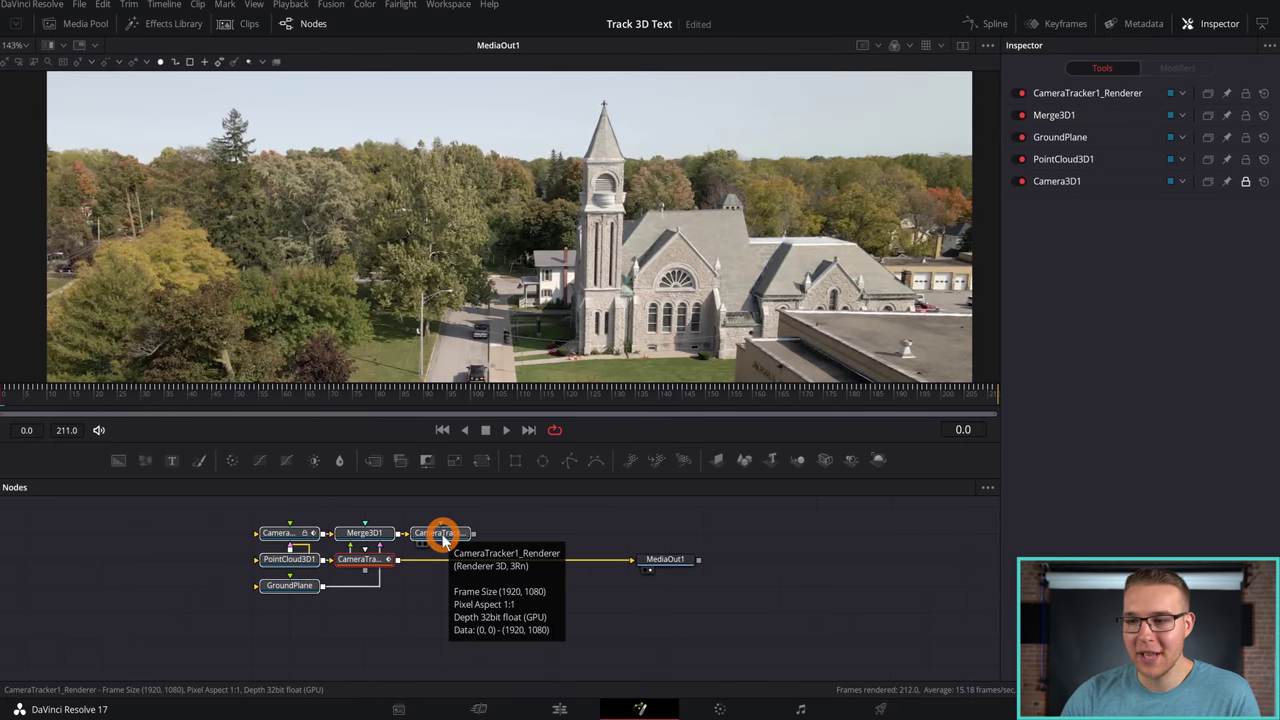
pyautogui.moveTo(472, 540); pyautogui.dragTo(591, 508)
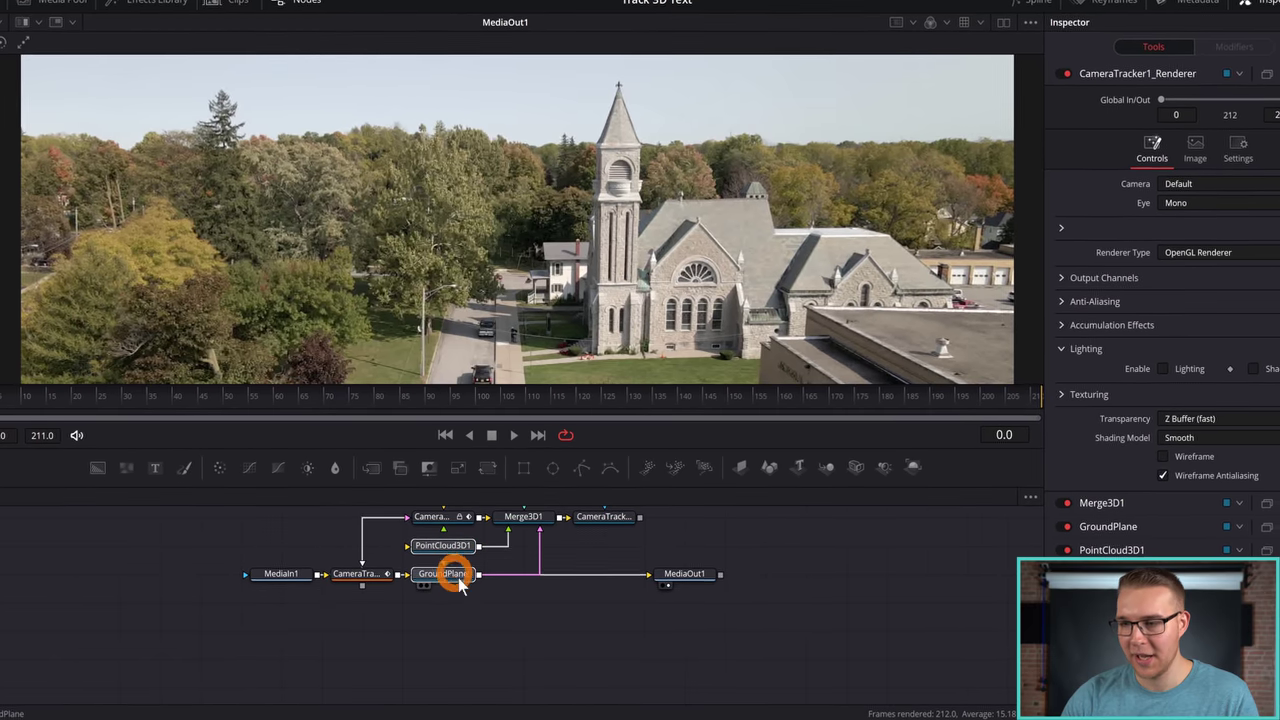
pyautogui.press('Delete')
pyautogui.click(362, 598)
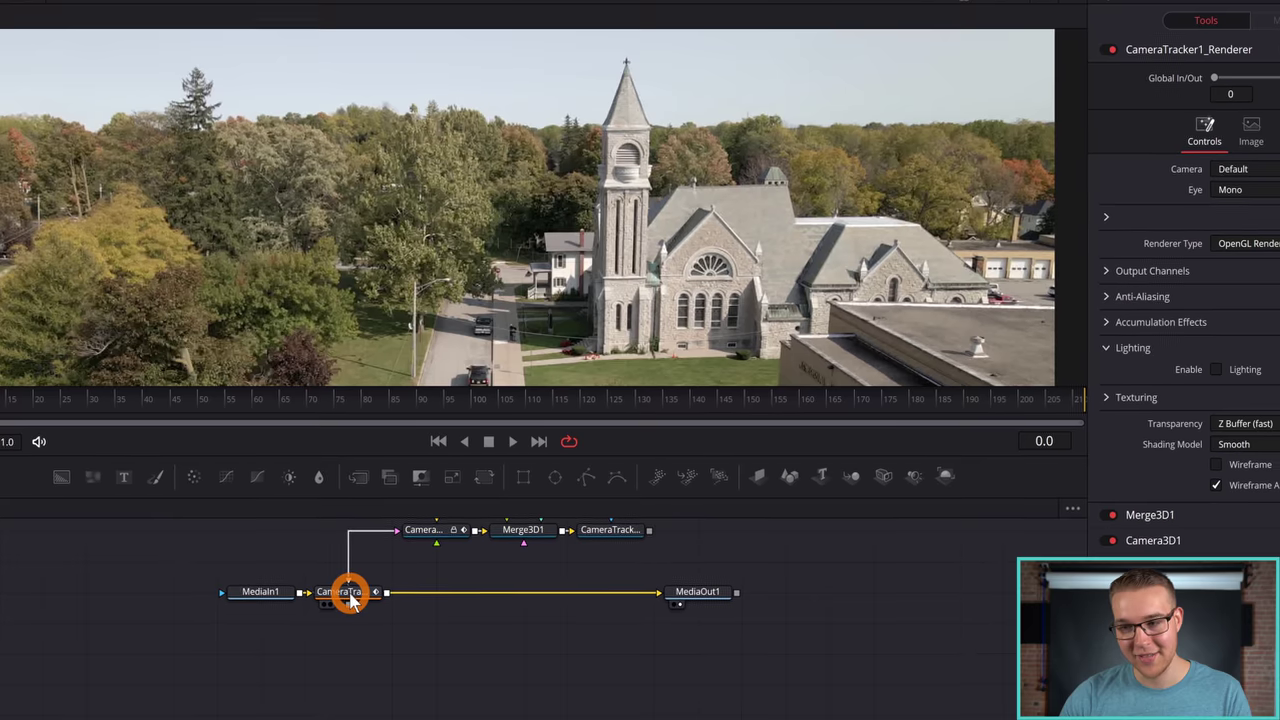
pyautogui.press('Delete')
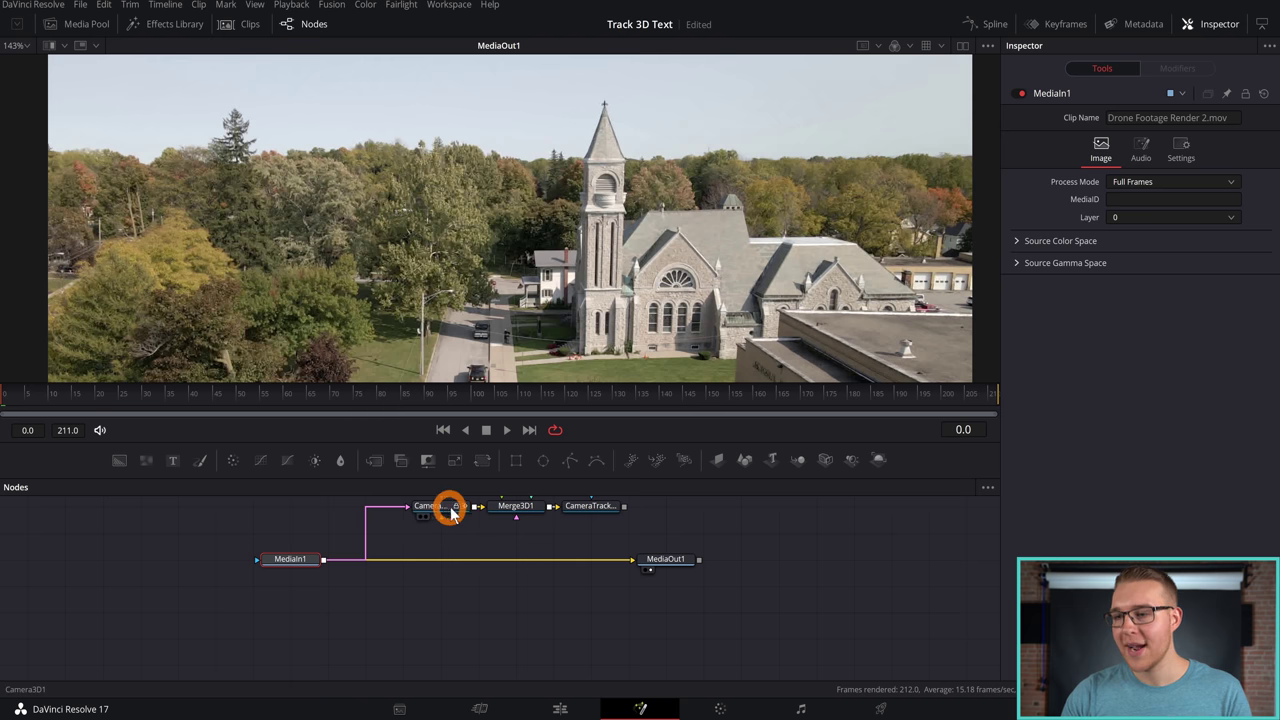
# Connect CameraTracker1_Renderer's output into MediaOut1
pyautogui.click(432, 512)
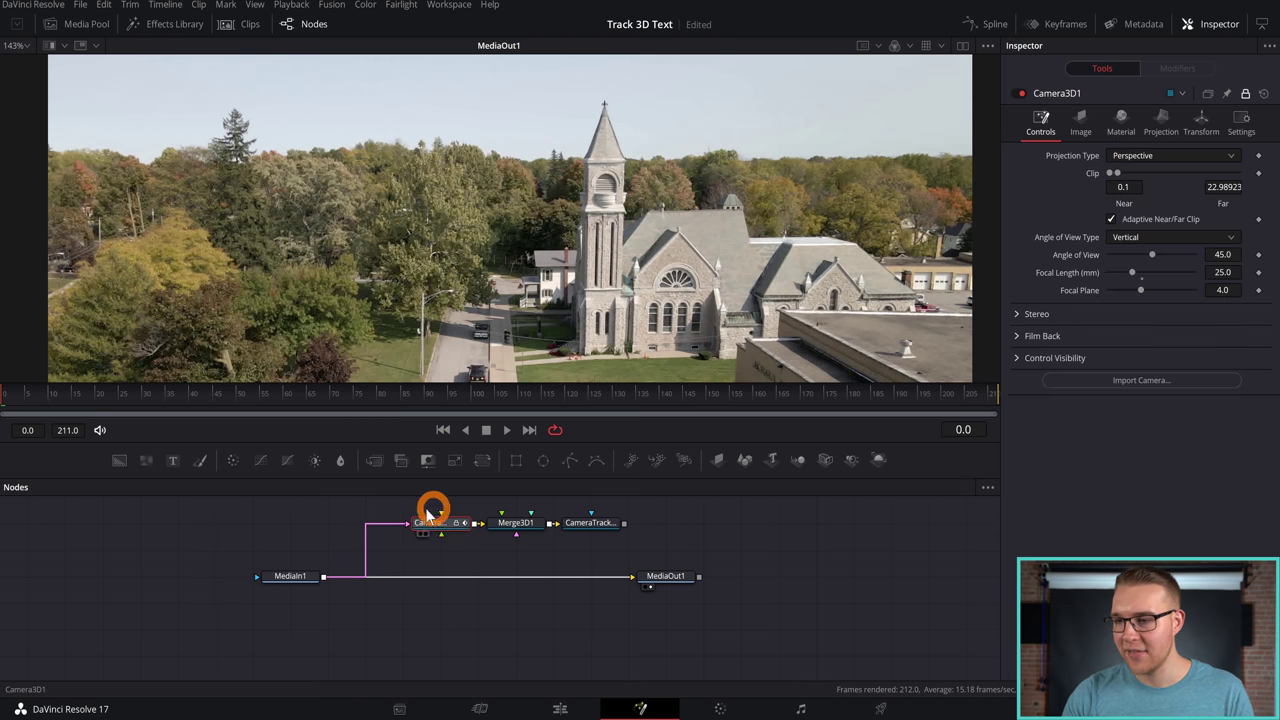
pyautogui.click(624, 523)
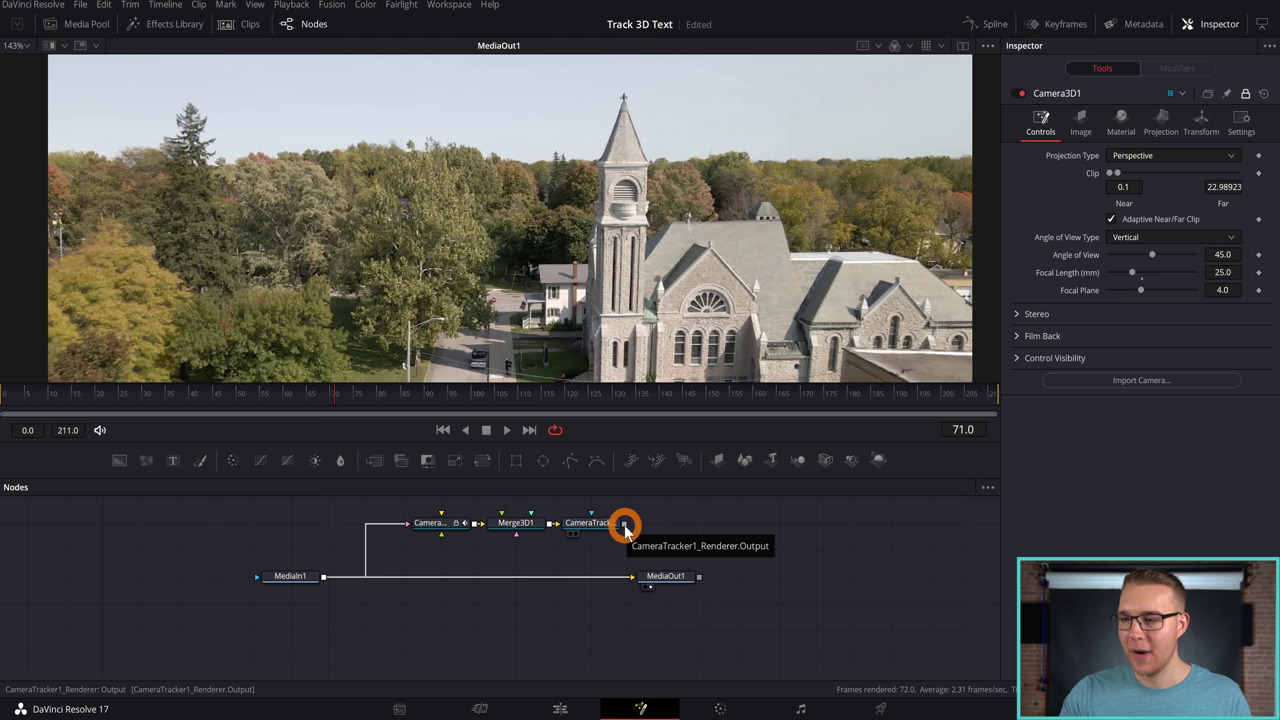
pyautogui.moveTo(624, 523); pyautogui.dragTo(630, 580)
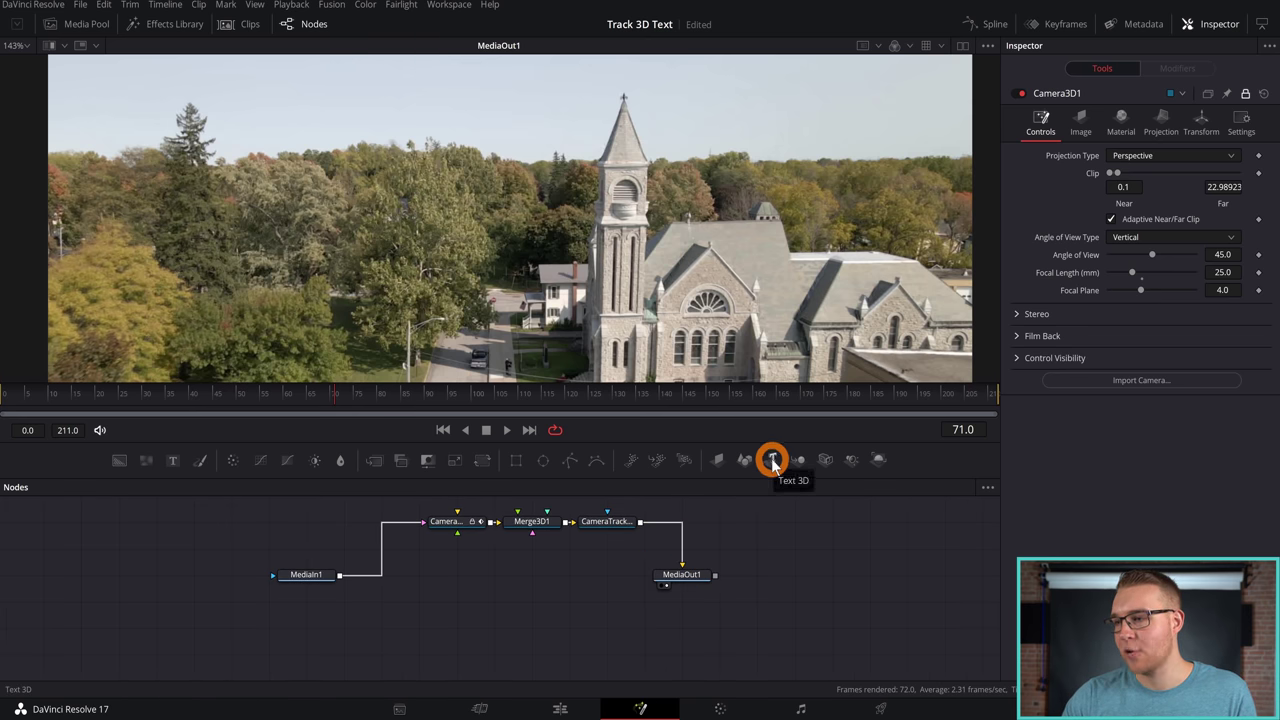
# Add a Text3D node reading 'Tracker' into Merge3D1 and set its size to 0.17
pyautogui.moveTo(772, 462); pyautogui.dragTo(543, 497)
pyautogui.moveTo(560, 554); pyautogui.dragTo(540, 578)
pyautogui.click(1085, 238)
pyautogui.click(1085, 238)
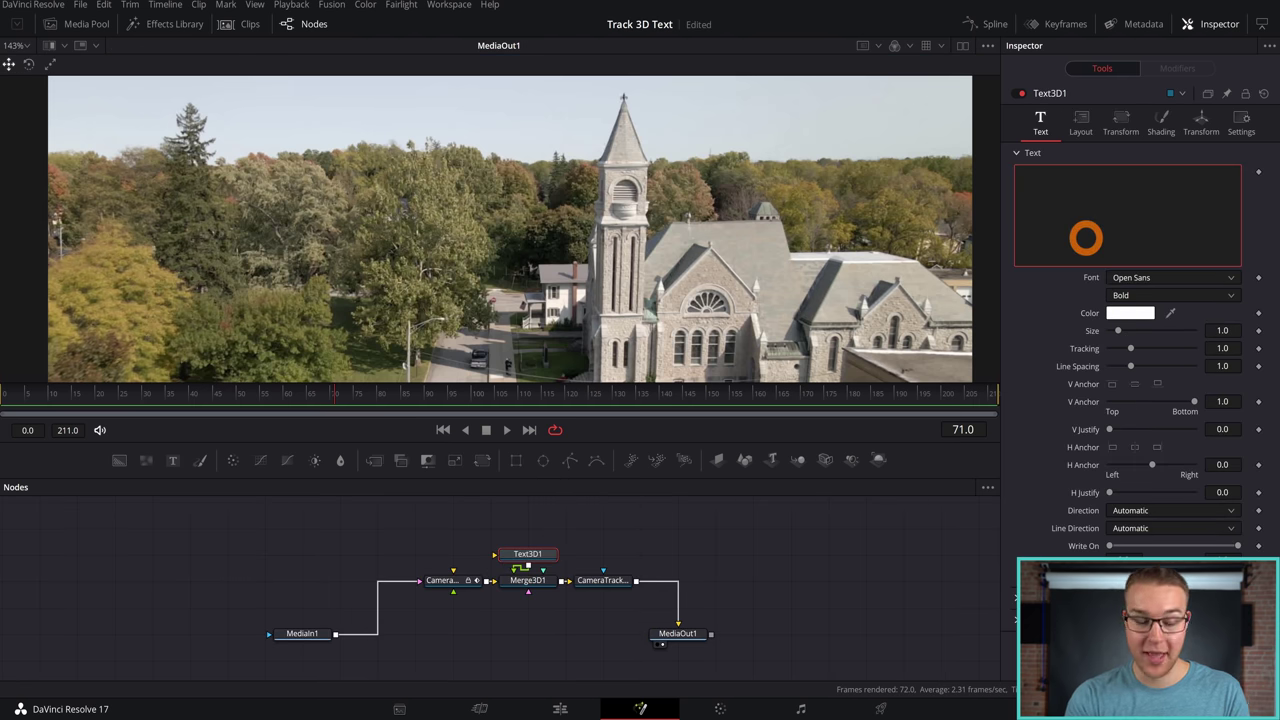
pyautogui.write('Tracker')
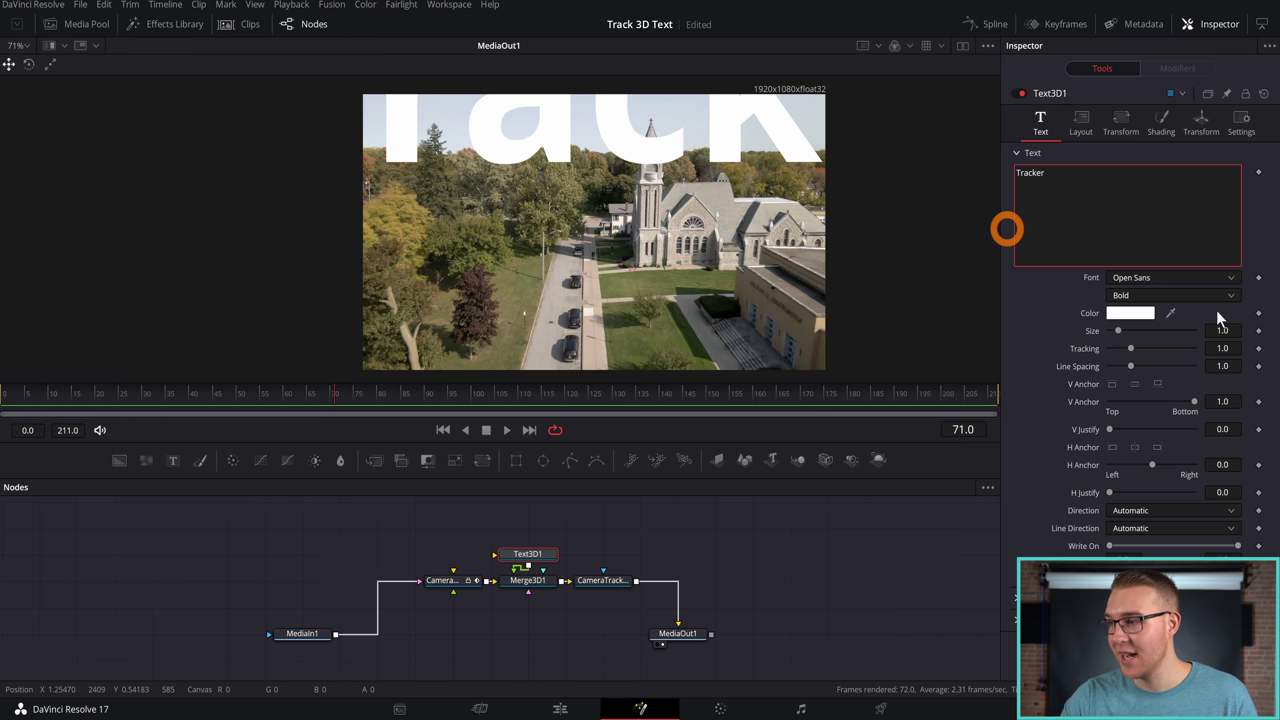
pyautogui.moveTo(1232, 330); pyautogui.dragTo(1172, 356)
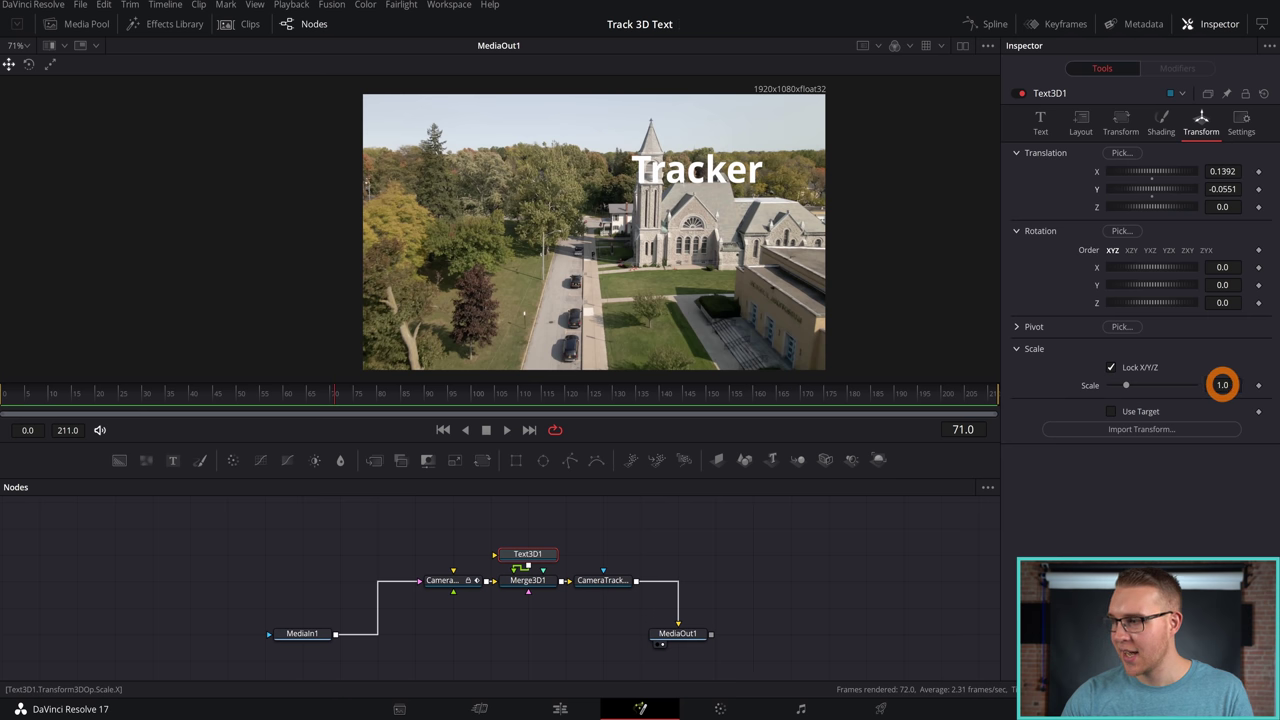
# Scale the text to 0.479, move it to X 0.1351, Y -0.0242, and rotate Z to -0.89
pyautogui.moveTo(1222, 384); pyautogui.dragTo(1135, 380)
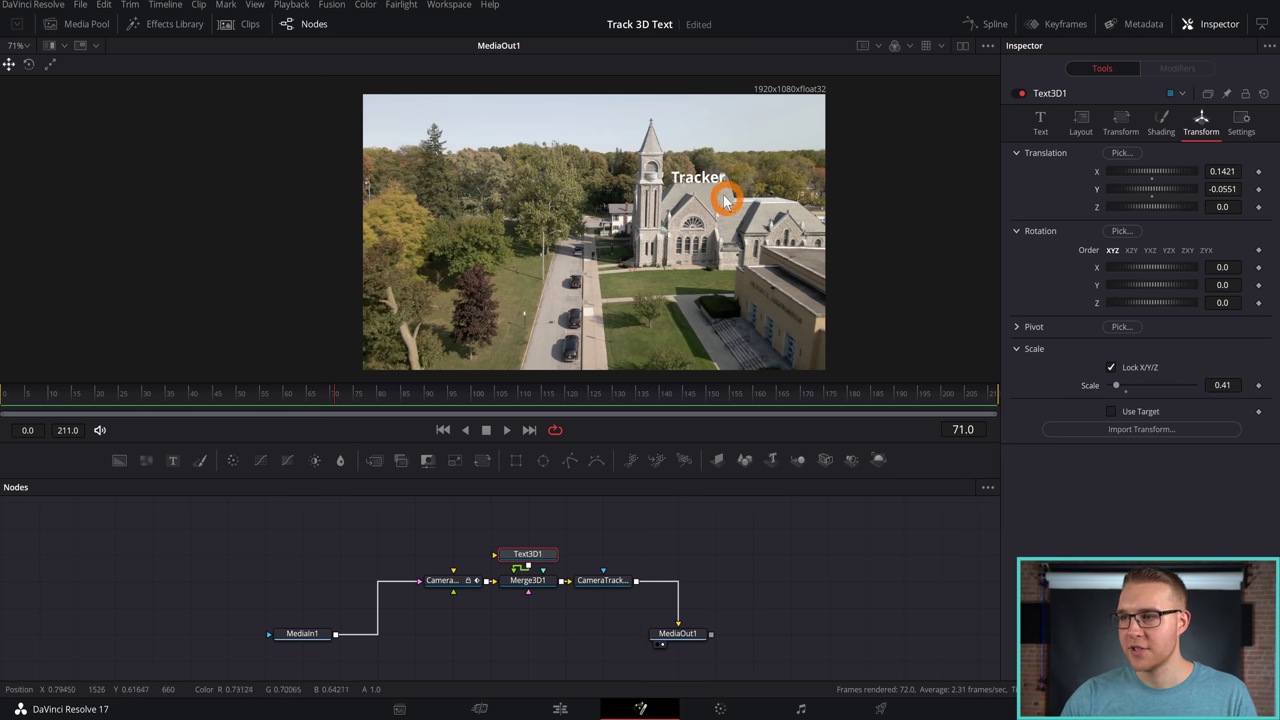
pyautogui.scroll(10, 740, 220)
pyautogui.moveTo(769, 278); pyautogui.dragTo(786, 298)
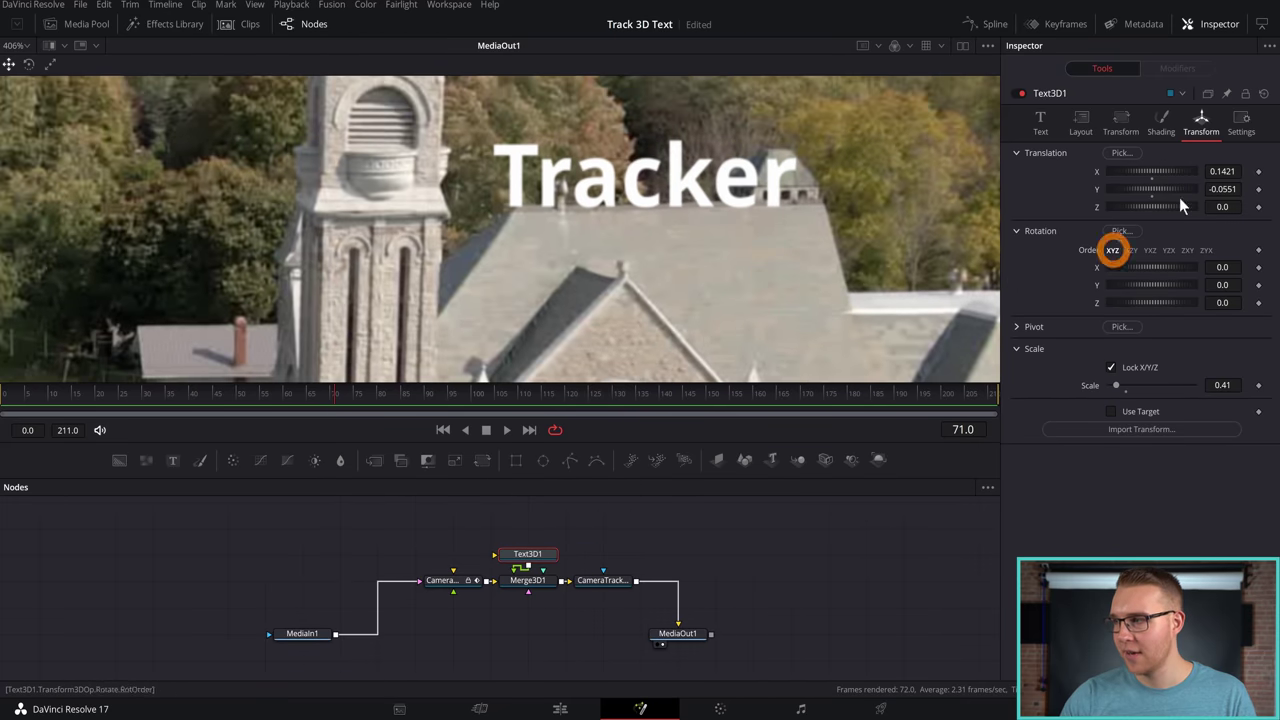
pyautogui.moveTo(1160, 188); pyautogui.dragTo(1152, 220)
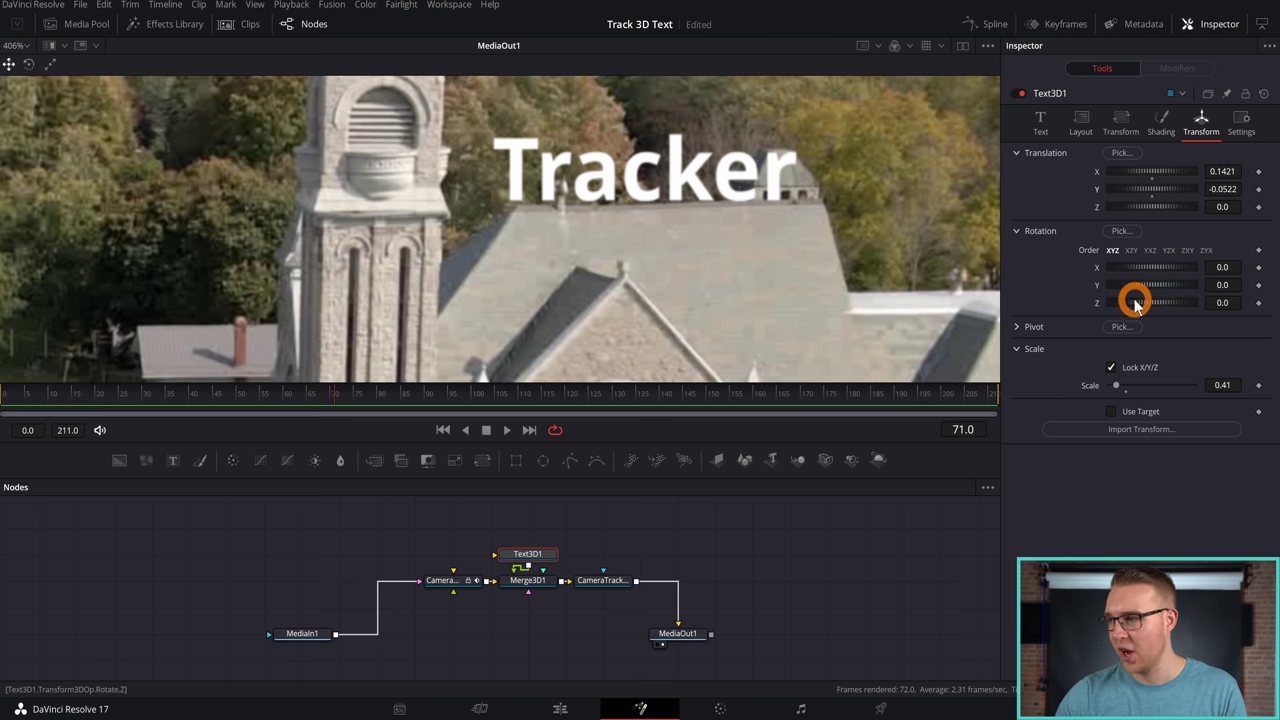
pyautogui.hotkey('ctrl', 'f')
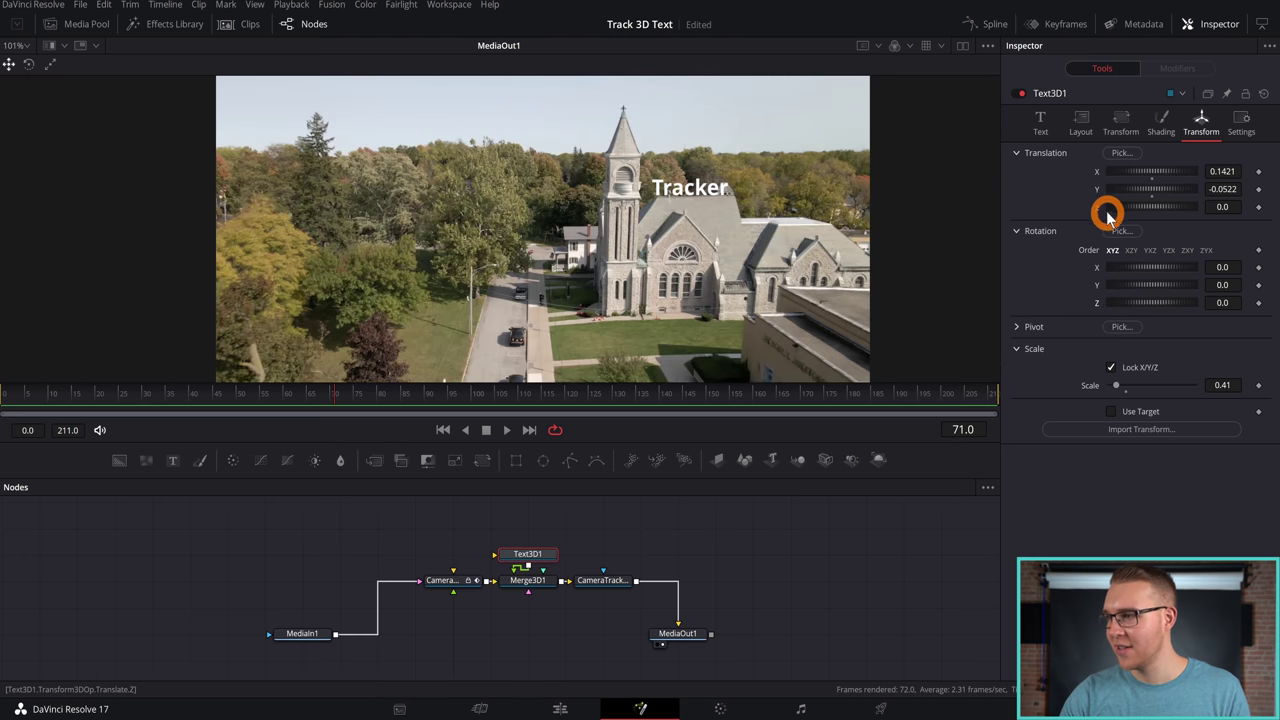
pyautogui.moveTo(1107, 217); pyautogui.dragTo(1147, 218)
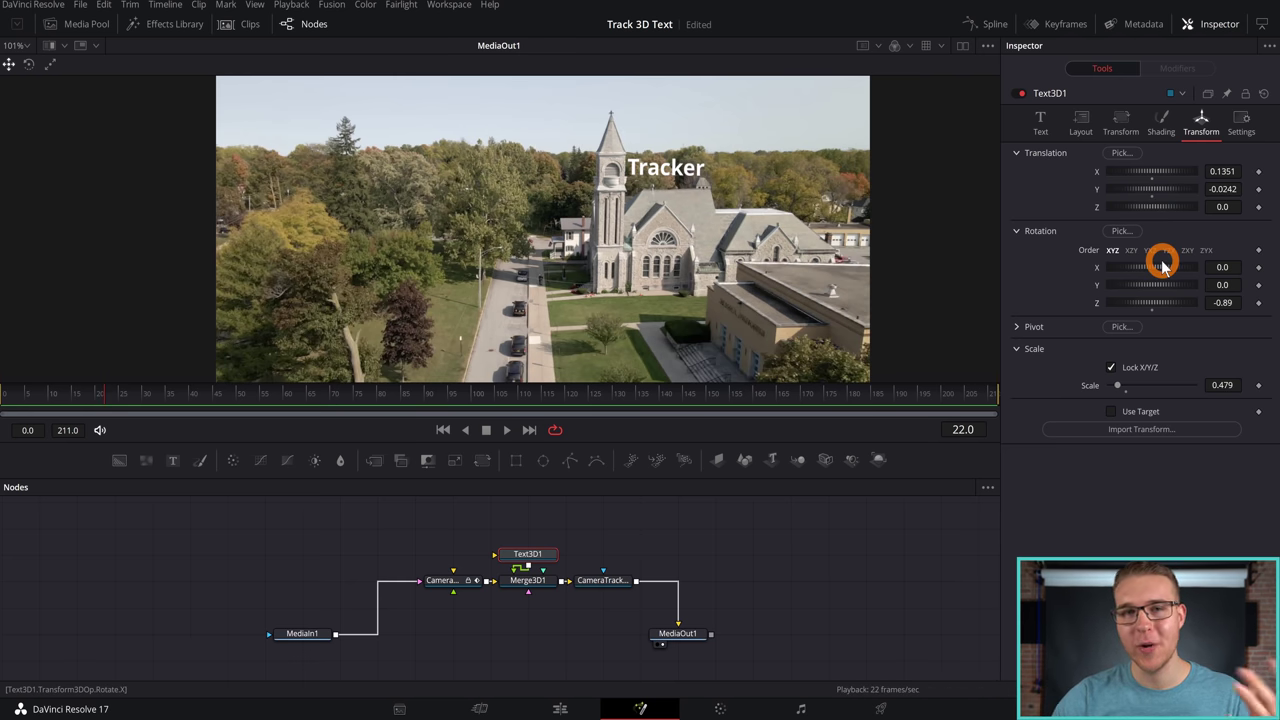
# Centre the Tracker text on the steeple at Translation X 0.042, then zoom the viewer in to confirm
pyautogui.click(1150, 205)
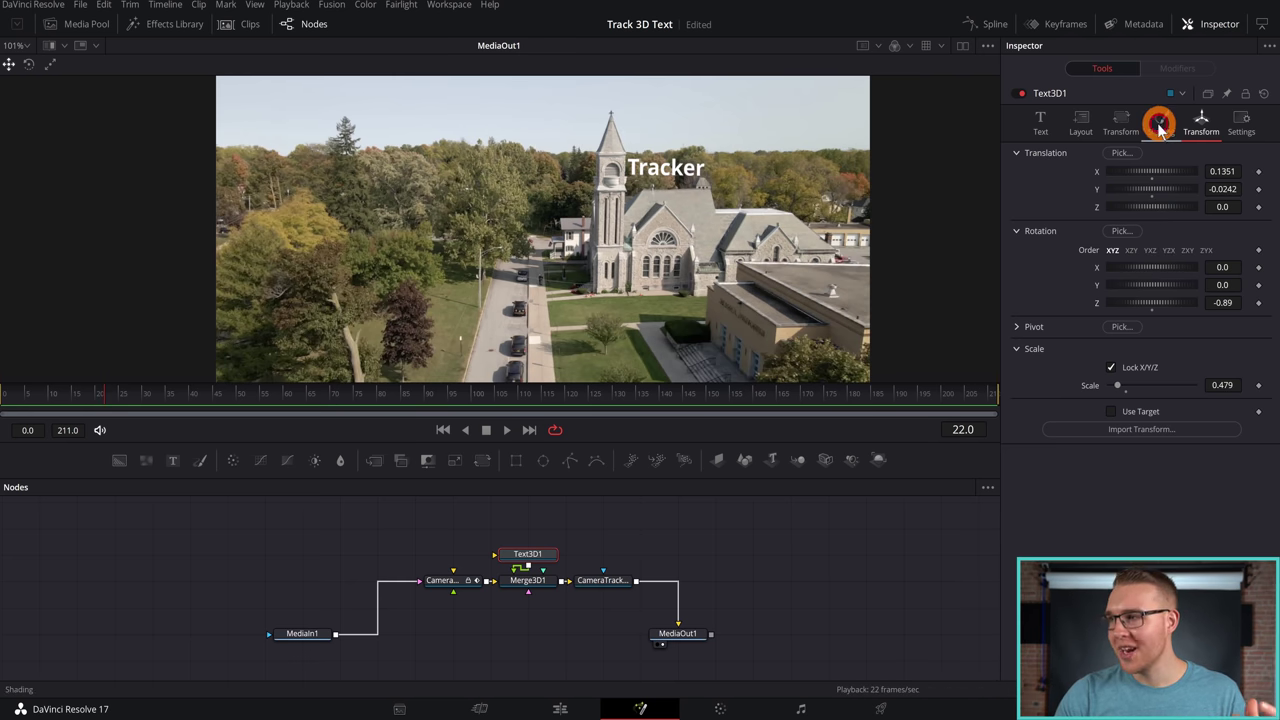
pyautogui.click(1157, 127)
pyautogui.scroll(3, 803, 190)
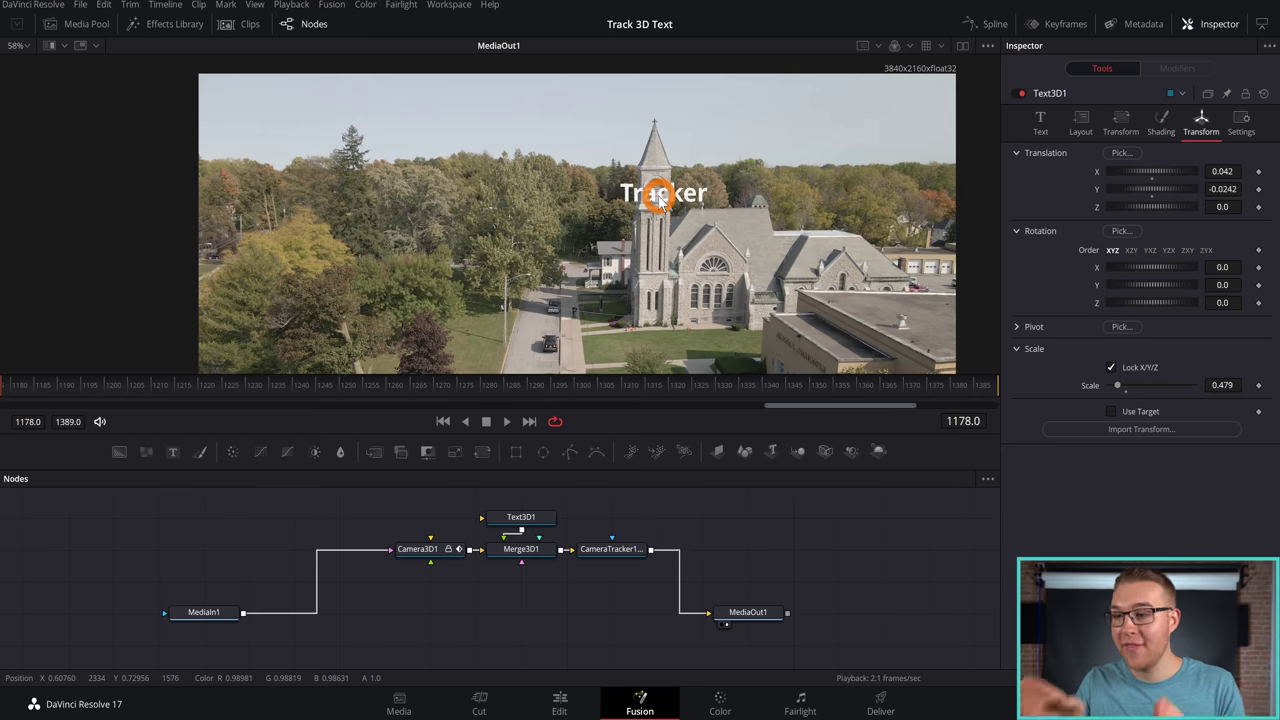
pyautogui.scroll(3, 660, 200)
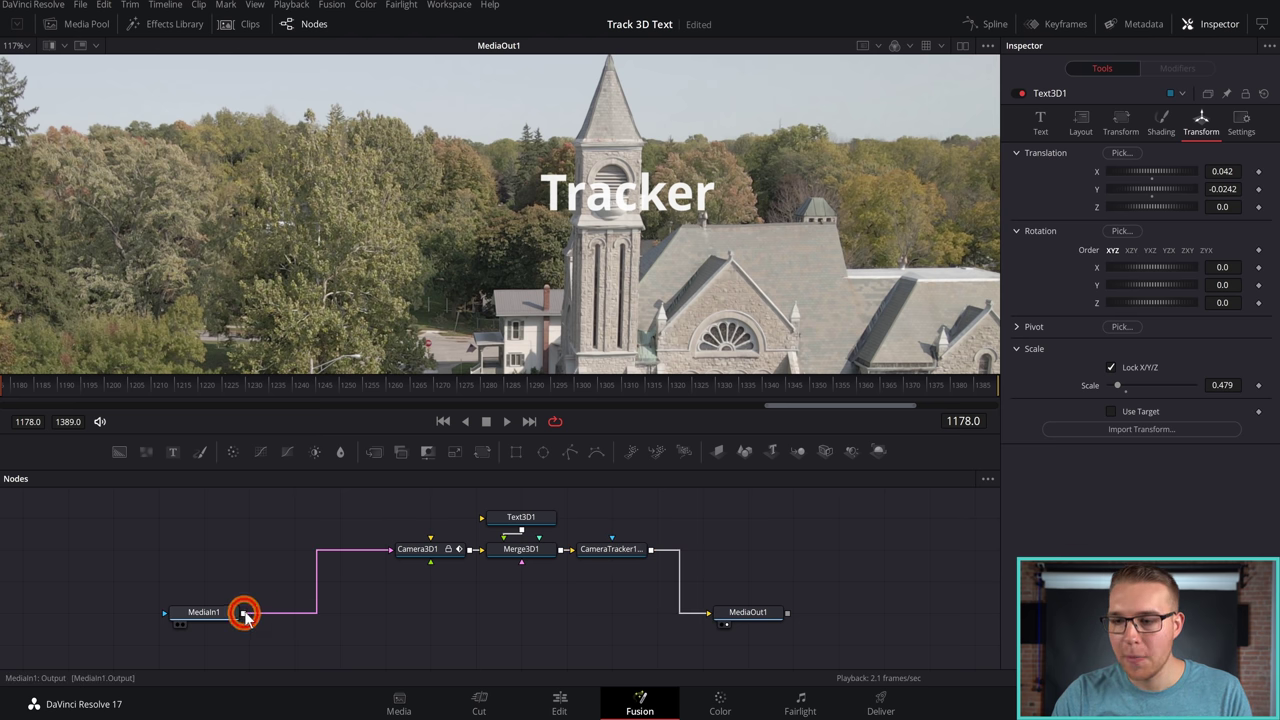
# Add a Polygon mask node and wire it into the text's Merge1
pyautogui.moveTo(255, 615); pyautogui.dragTo(652, 557)
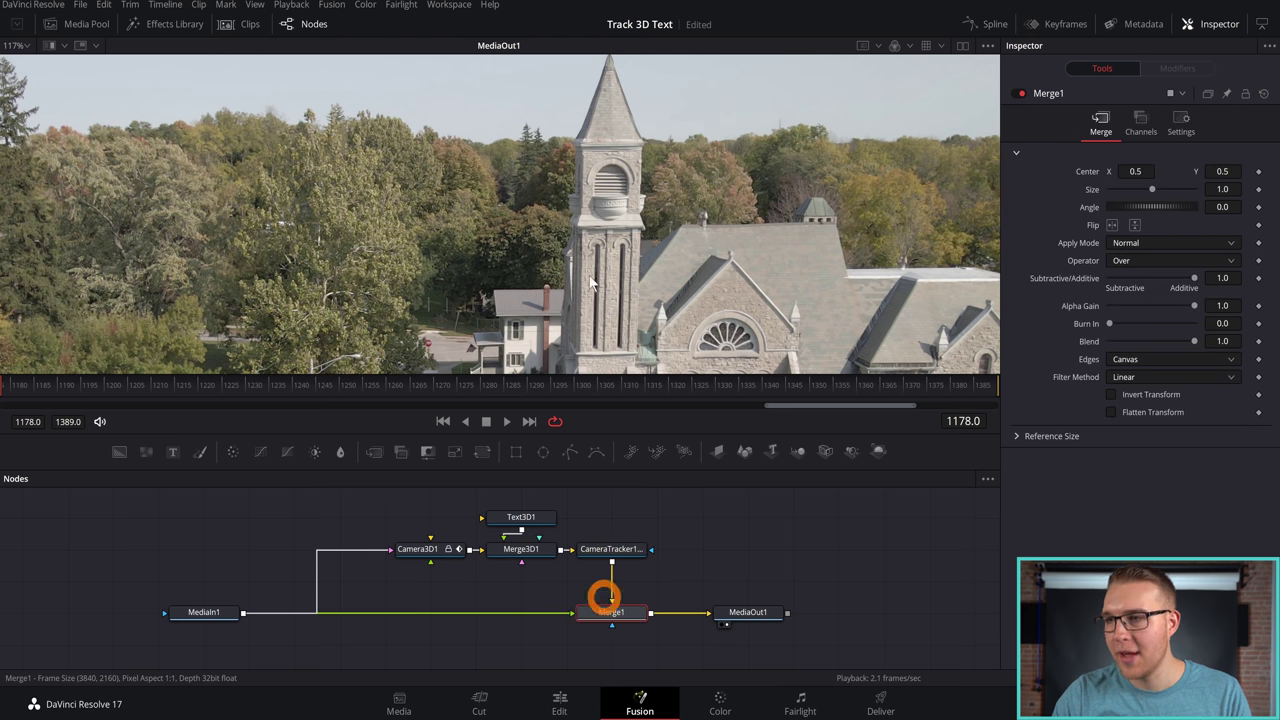
pyautogui.moveTo(600, 171); pyautogui.dragTo(617, 600)
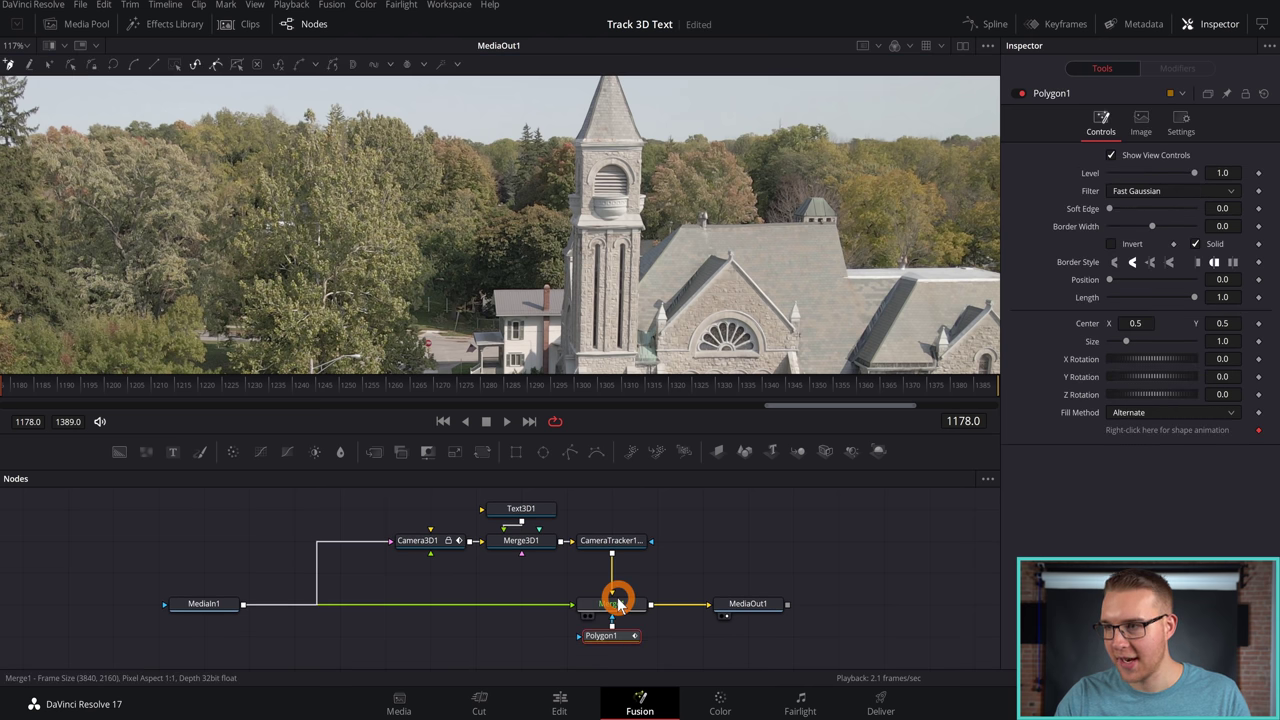
pyautogui.click(585, 192)
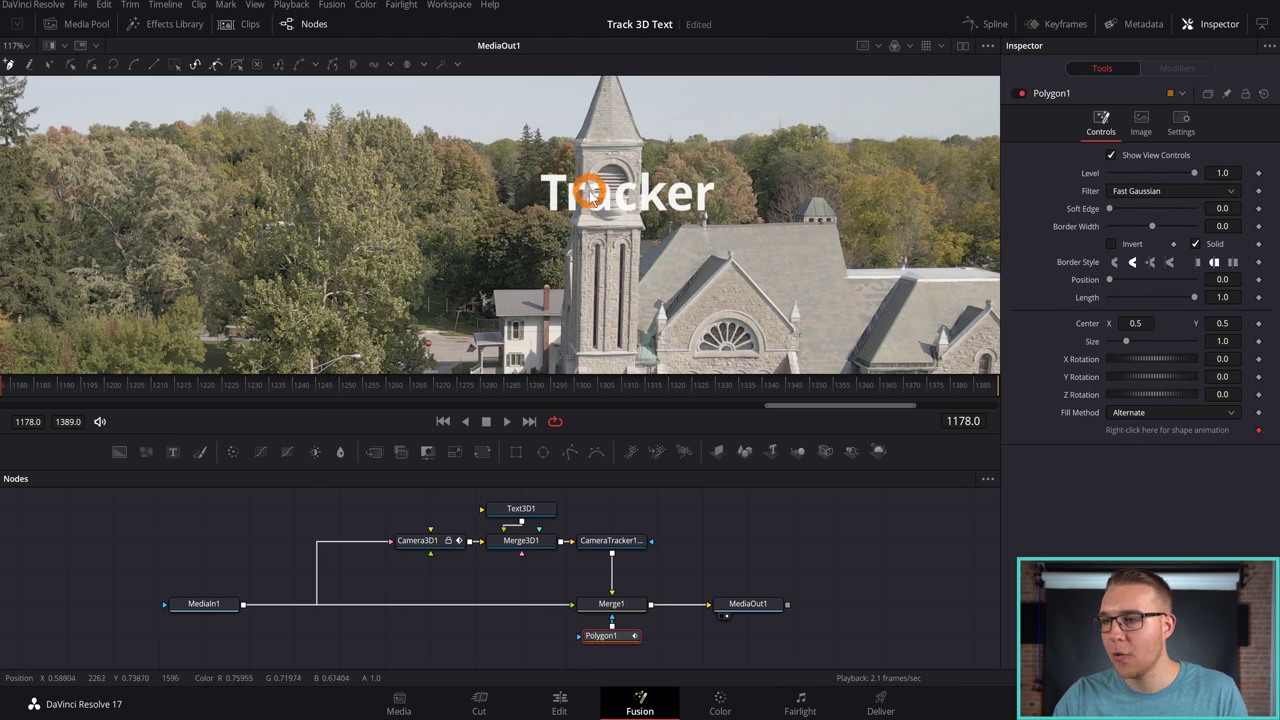
pyautogui.scroll(3, 588, 194)
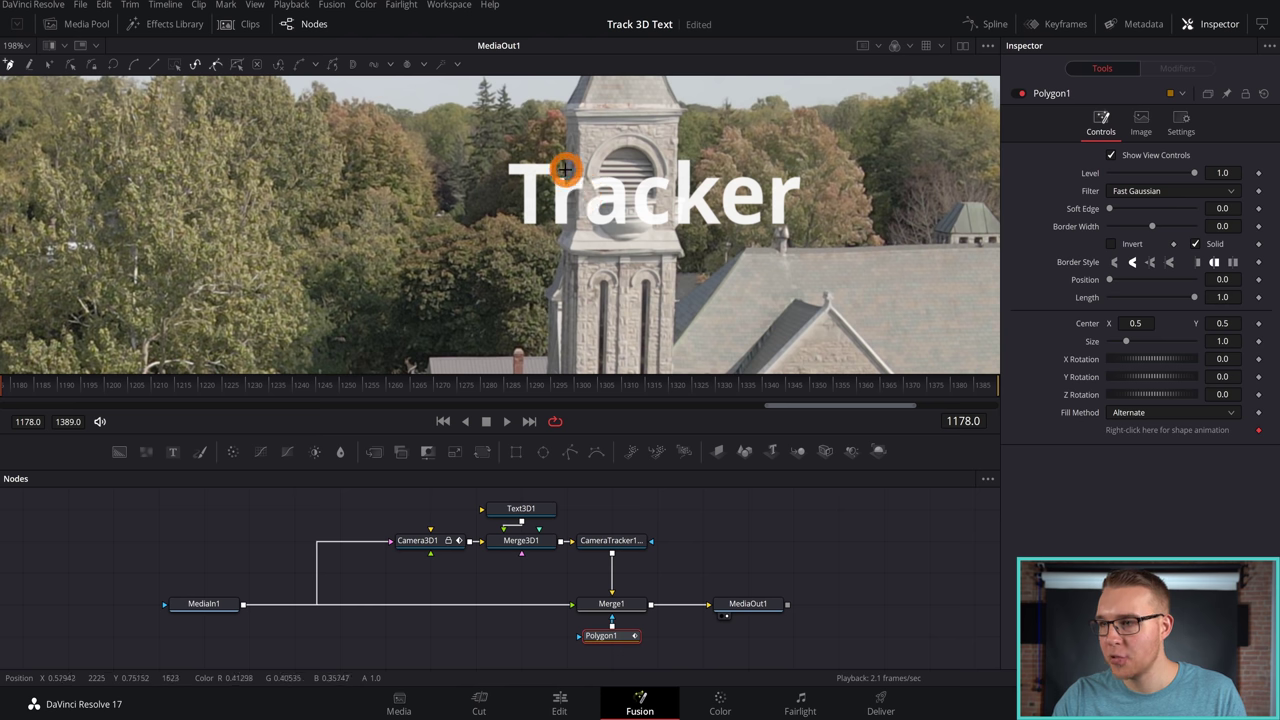
# Outline the belfry with a four-corner polygon and close the shape
pyautogui.click(565, 233)
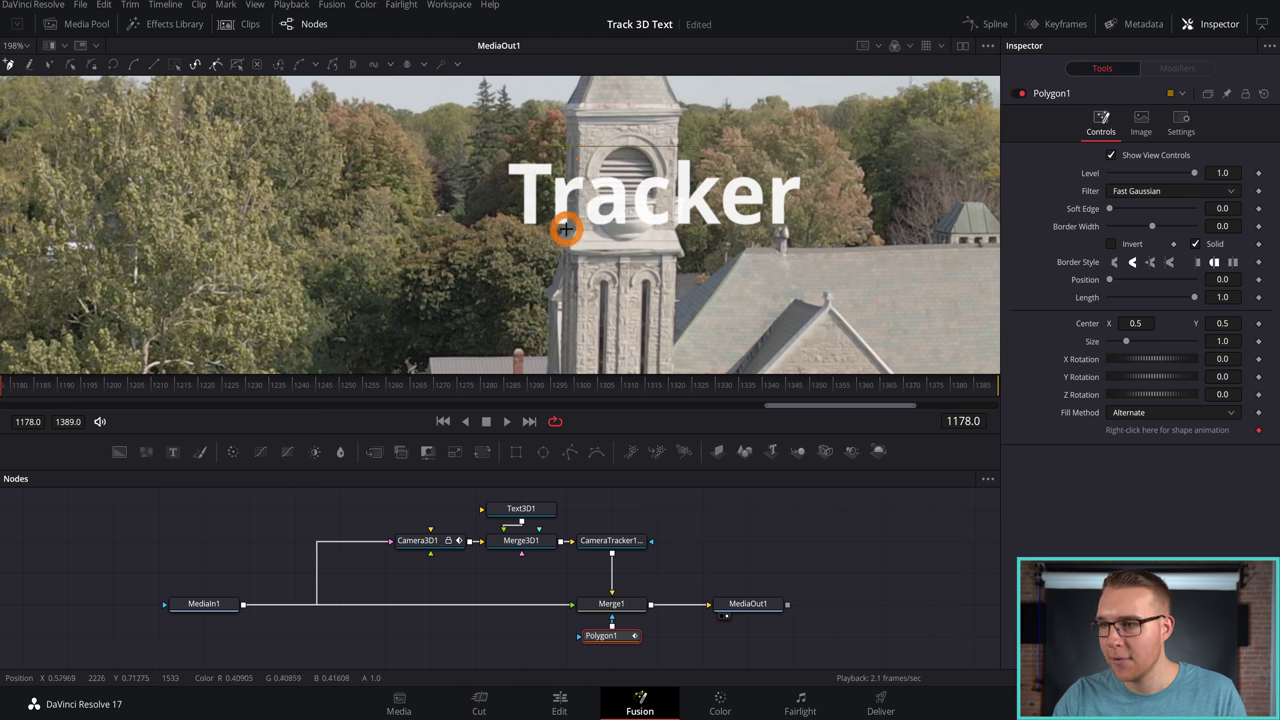
pyautogui.click(676, 229)
pyautogui.click(676, 134)
pyautogui.click(567, 140)
pyautogui.click(565, 229)
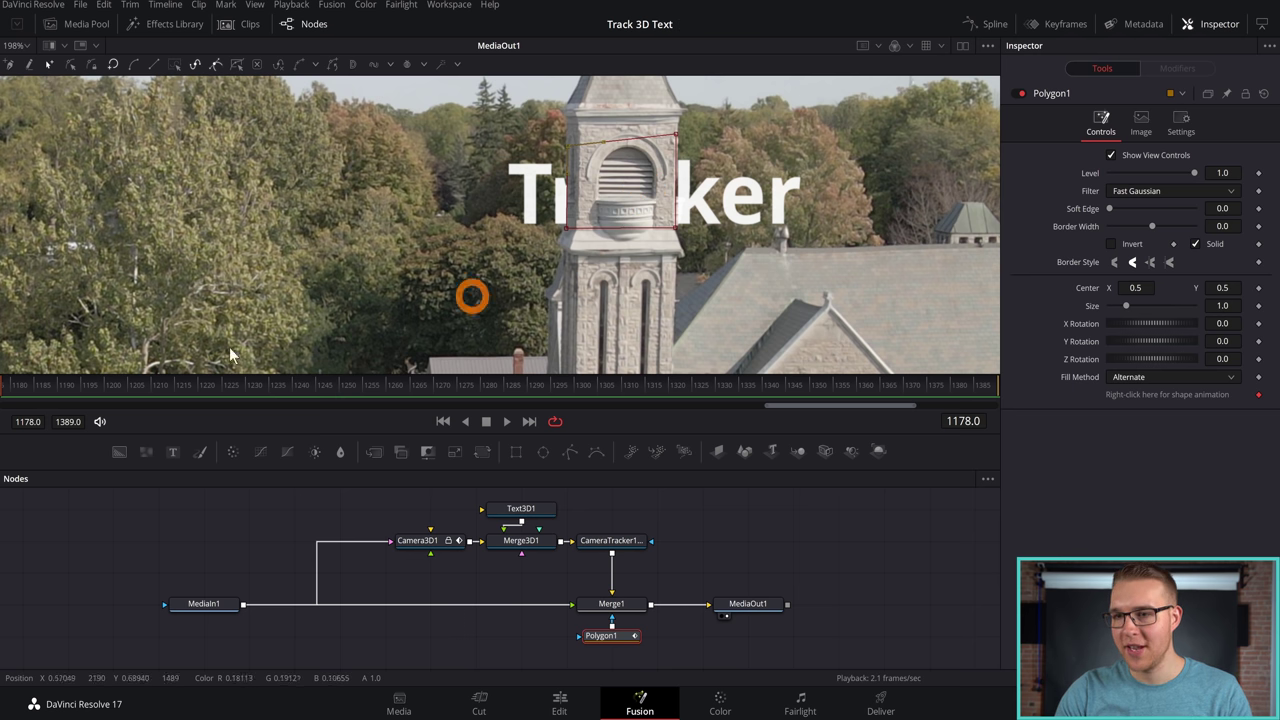
# Keyframe the polygon at frames 1202 and 1227, reshaping it to fit the tower
pyautogui.click(122, 384)
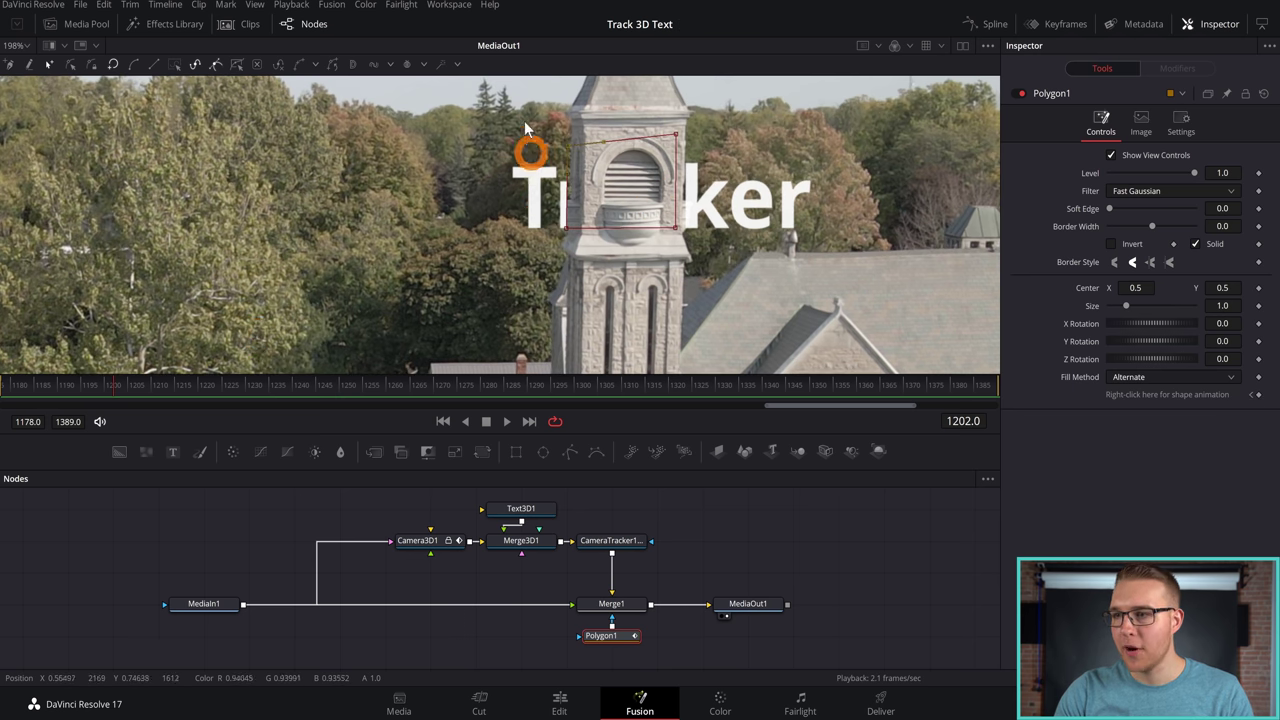
pyautogui.moveTo(523, 126)
pyautogui.mouseDown()
pyautogui.moveTo(669, 251)
pyautogui.moveTo(686, 251)
pyautogui.moveTo(685, 234)
pyautogui.mouseUp()
pyautogui.scroll(3, 551, 114)
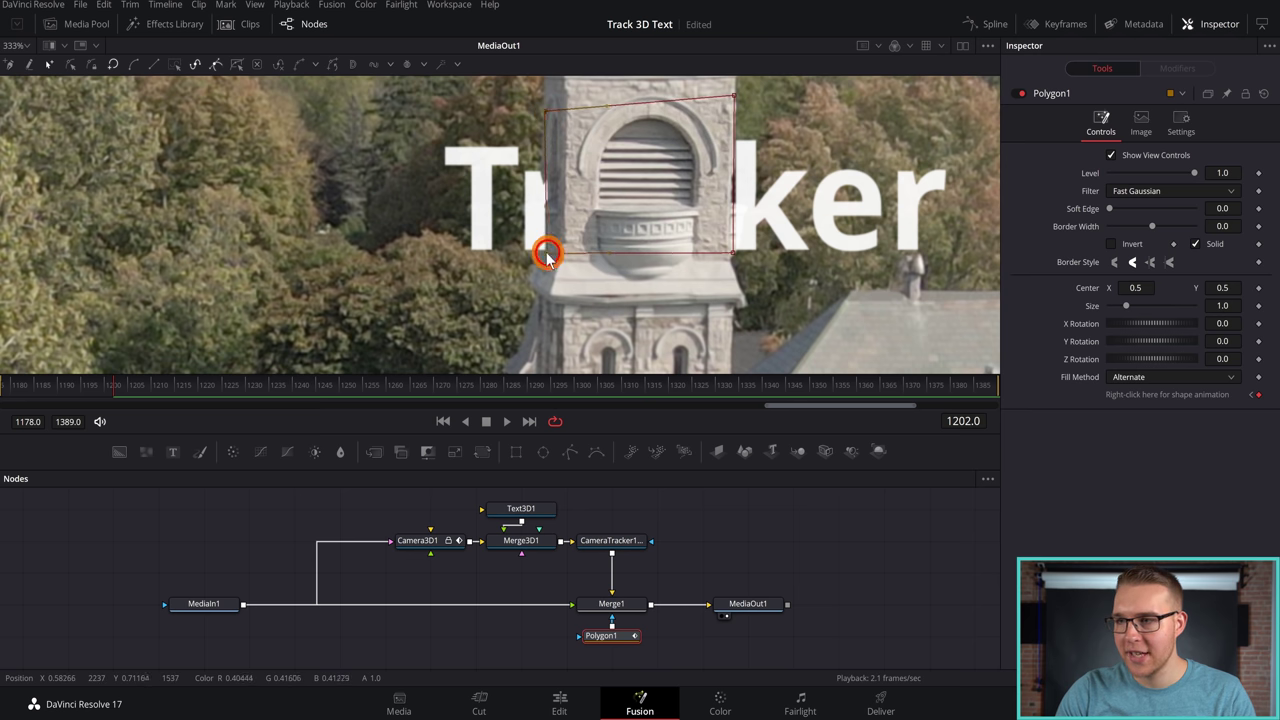
pyautogui.click(238, 388)
pyautogui.scroll(-2, 643, 166)
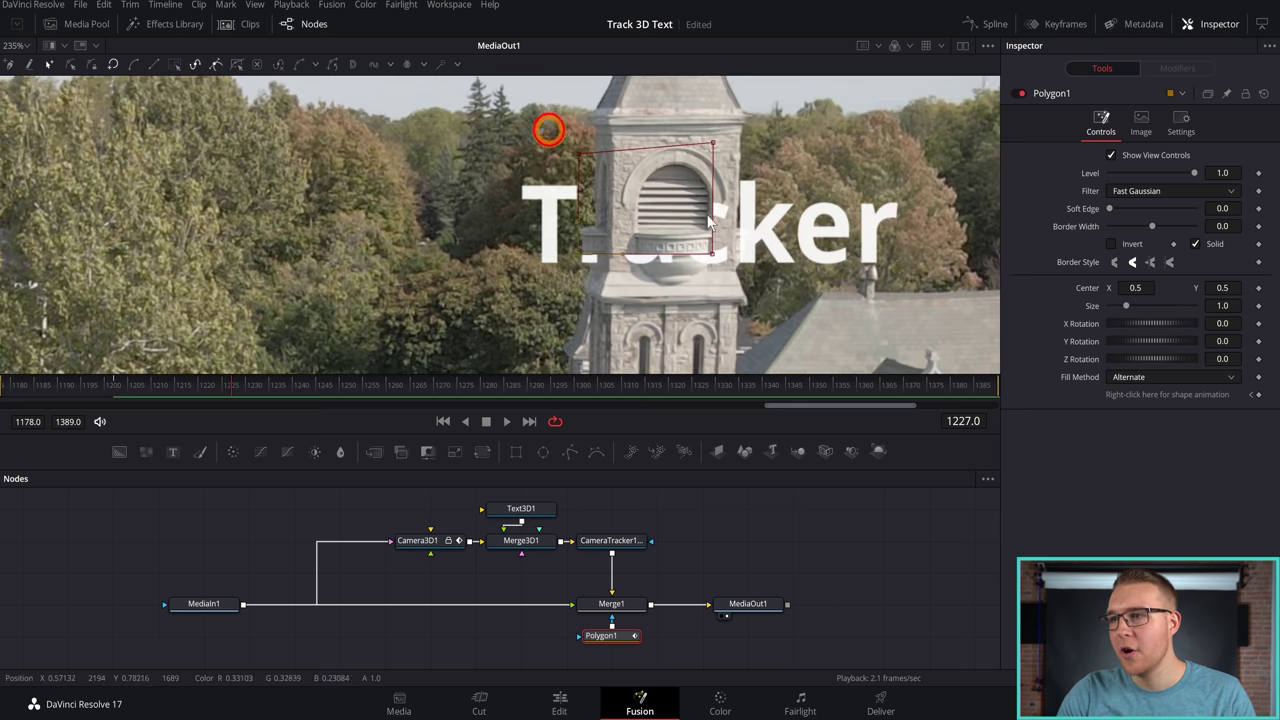
pyautogui.moveTo(720, 262); pyautogui.dragTo(736, 259)
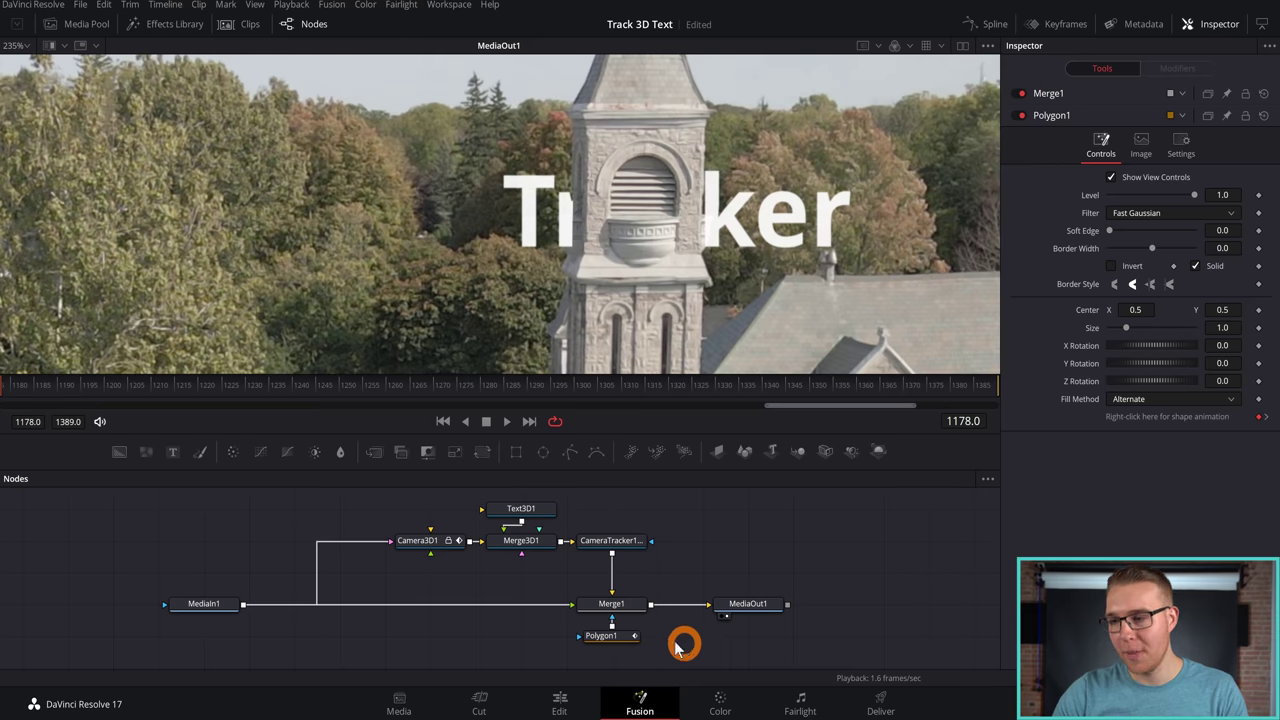
# Delete Polygon1 and Merge1, re-enable track V2 on the Edit page, and go to Color
pyautogui.moveTo(636, 645); pyautogui.dragTo(590, 593)
pyautogui.press('Delete')
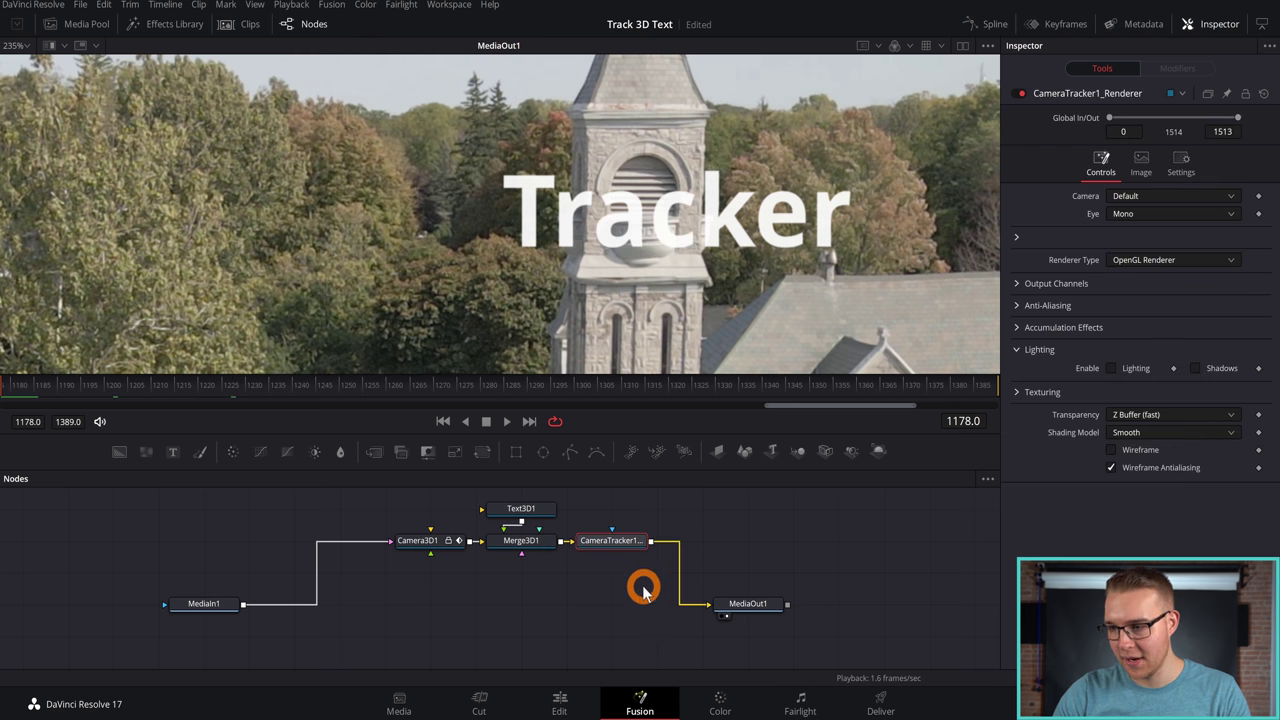
pyautogui.click(572, 698)
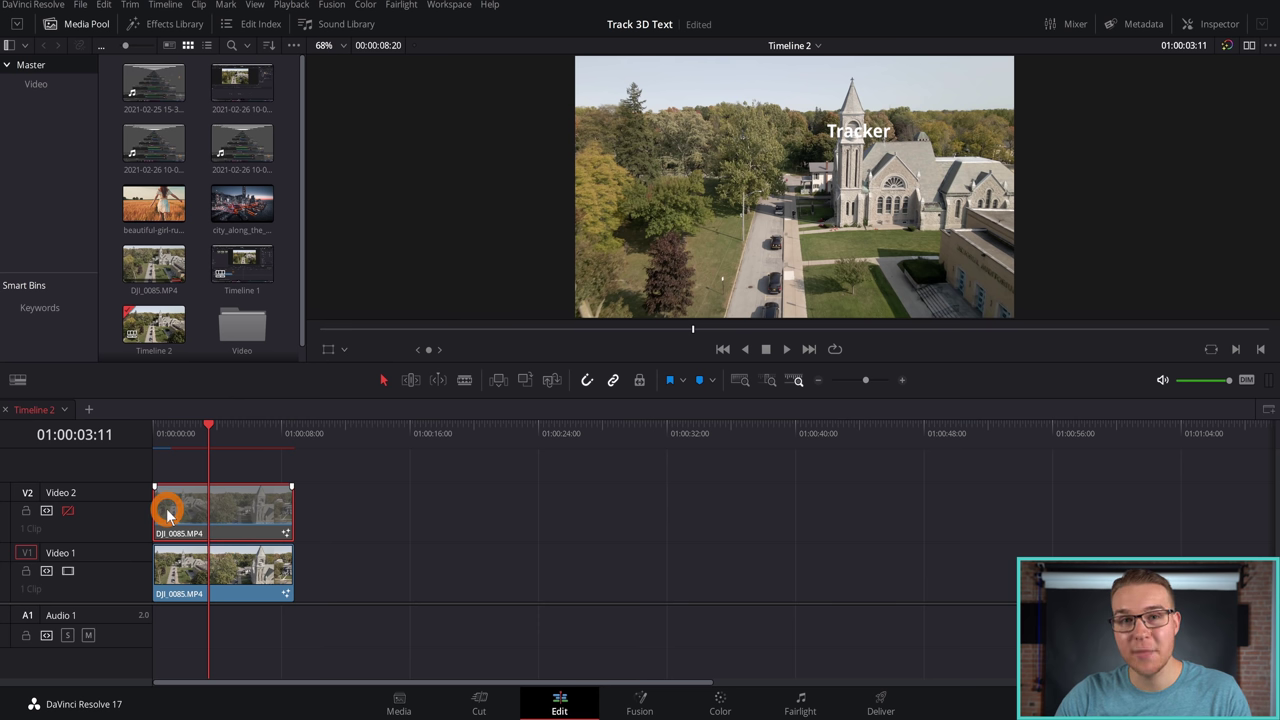
pyautogui.click(68, 510)
pyautogui.click(716, 708)
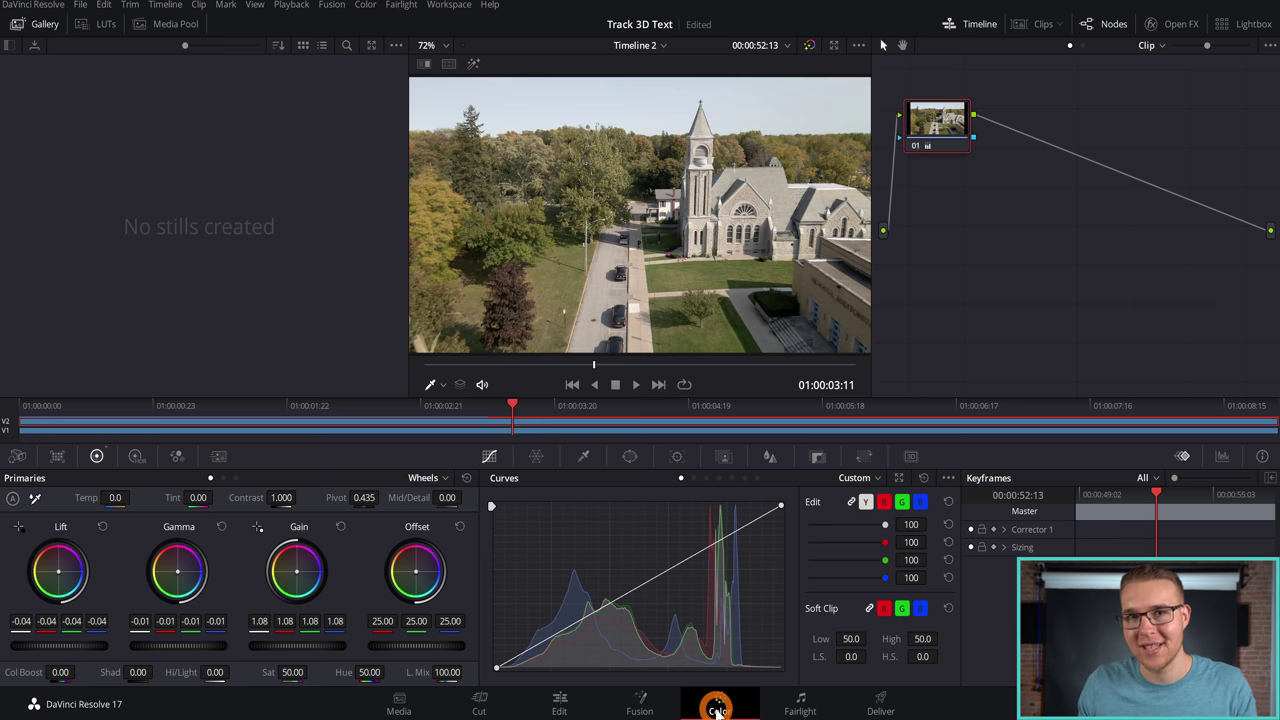
# Draw a custom Pen-tool window around the tower's belfry
pyautogui.click(629, 456)
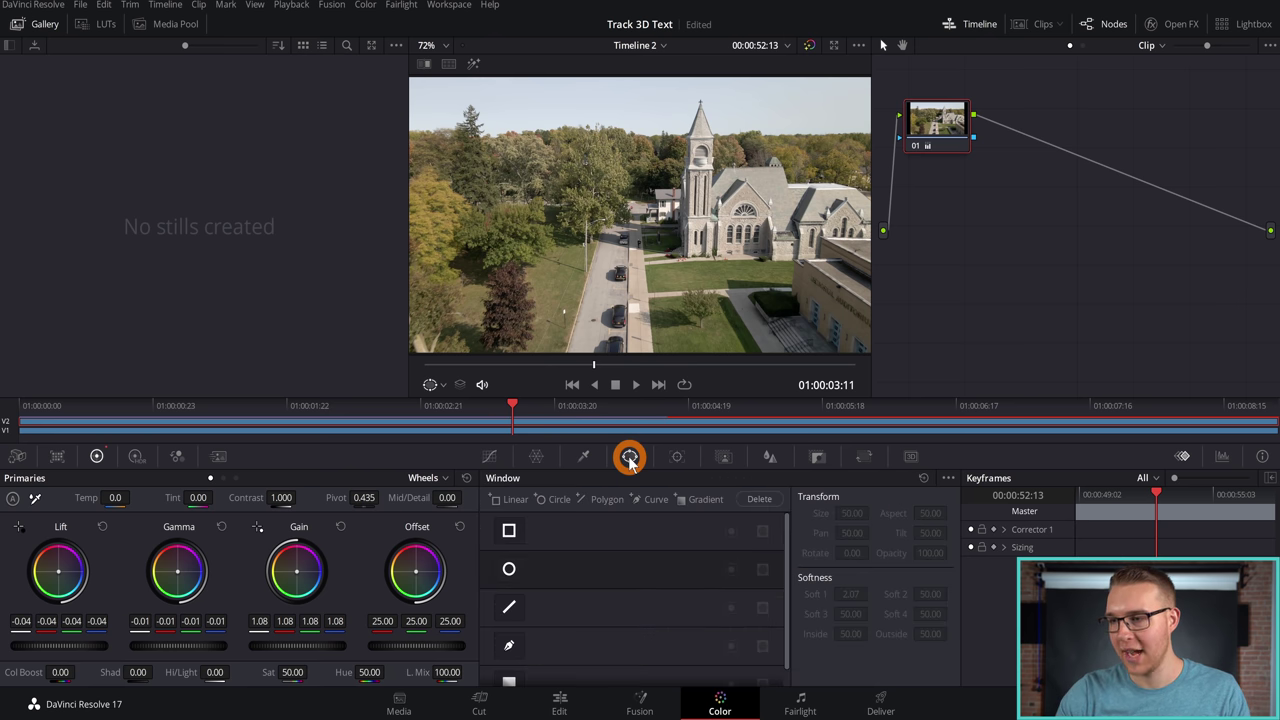
pyautogui.click(507, 647)
pyautogui.scroll(3, 680, 155)
pyautogui.scroll(3, 645, 172)
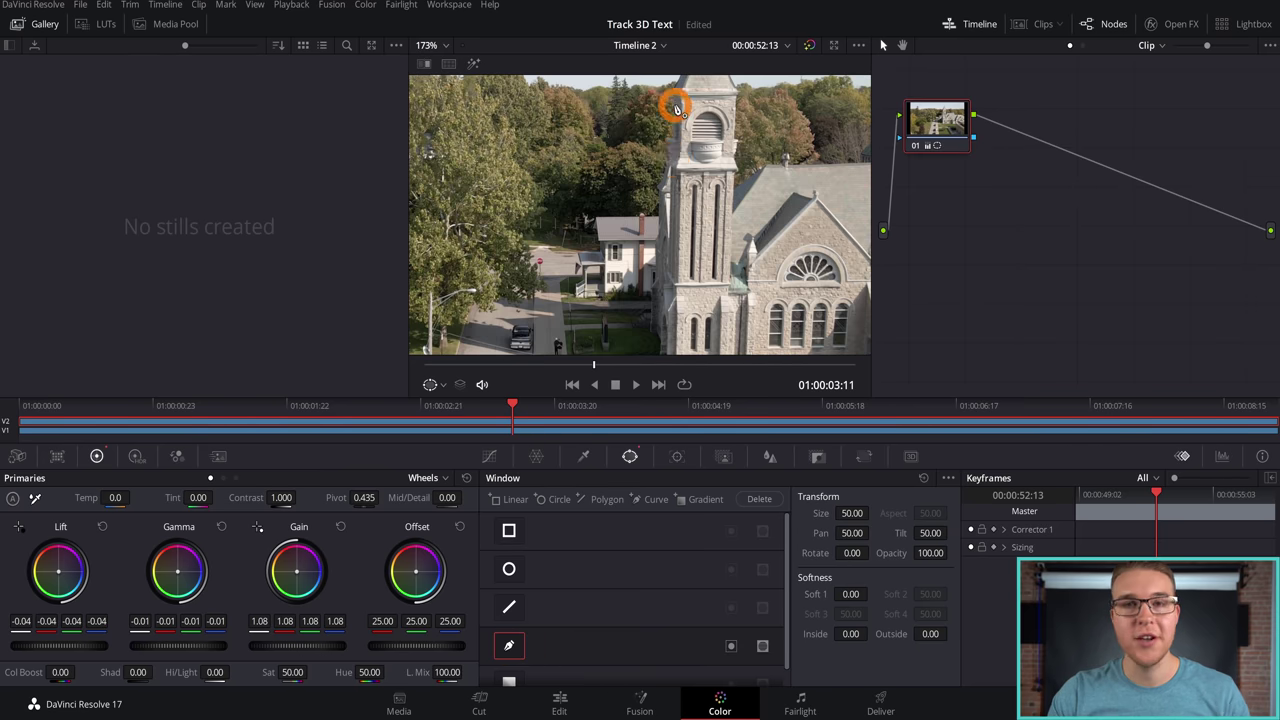
pyautogui.click(674, 106)
pyautogui.click(735, 104)
pyautogui.click(674, 105)
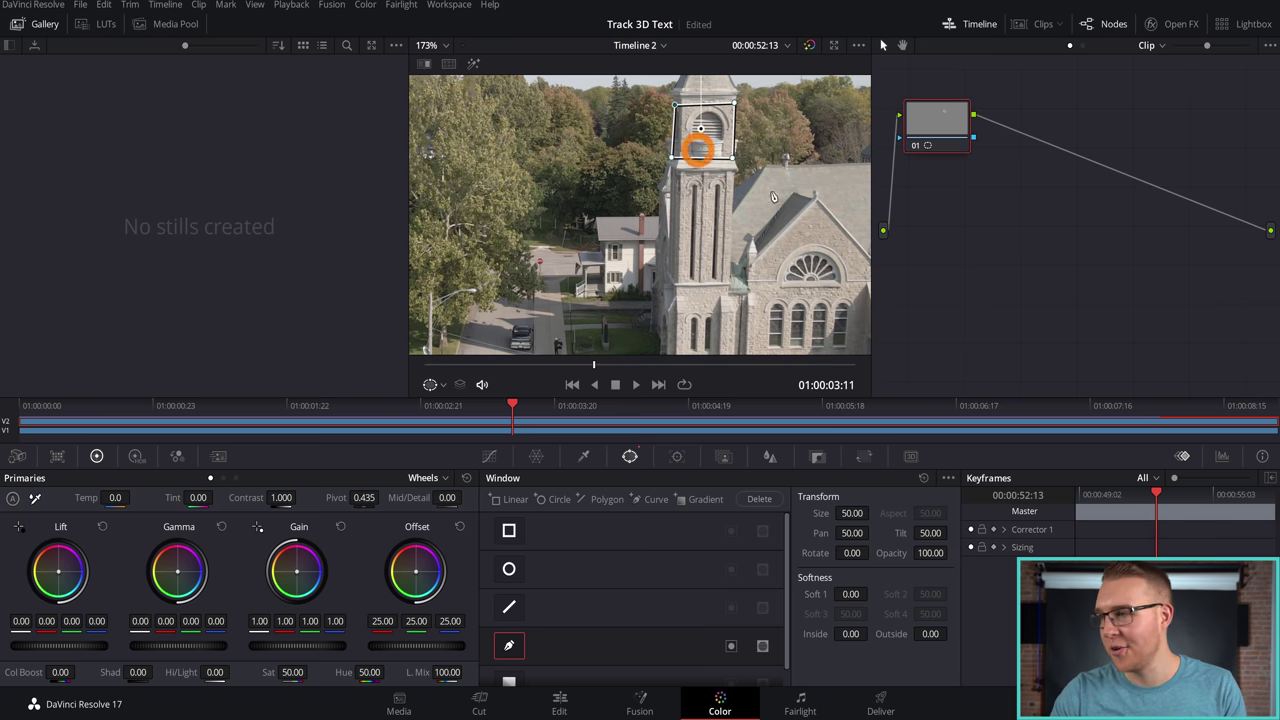
# Add an Alpha Output to the node graph and connect the node's mask to it
pyautogui.click(1047, 242)
pyautogui.rightClick(1078, 250)
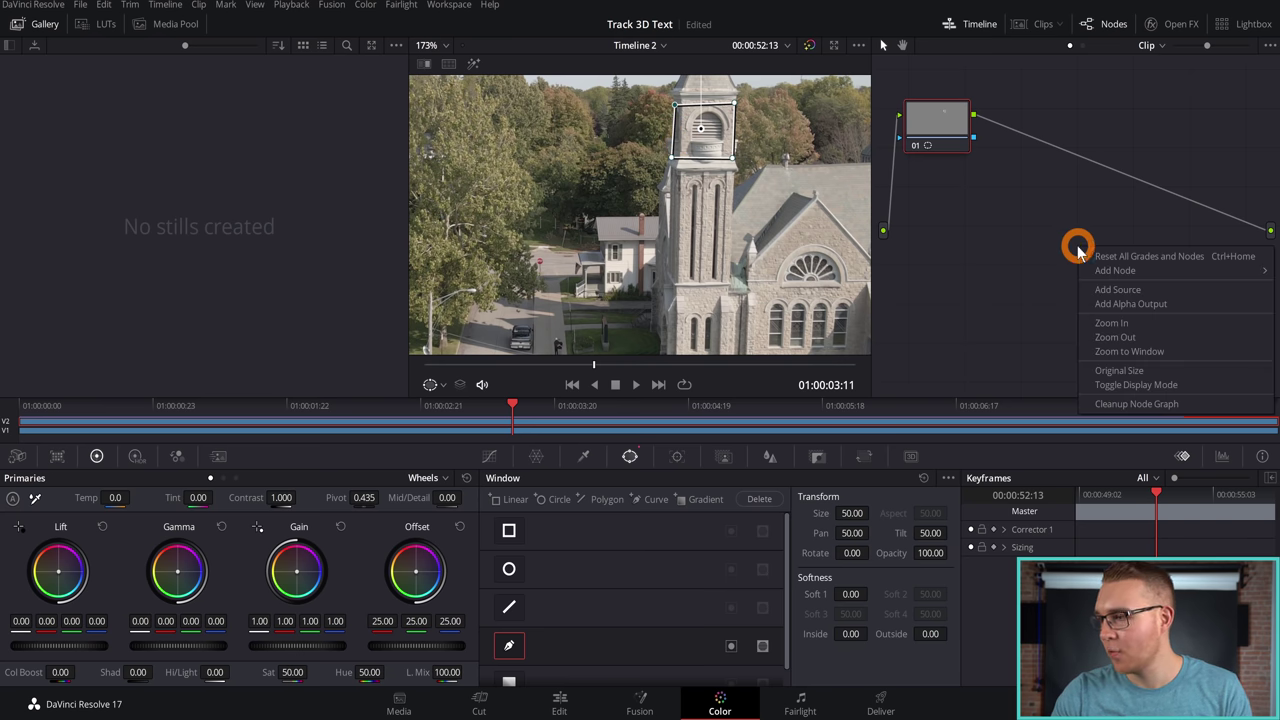
pyautogui.click(1131, 304)
pyautogui.moveTo(1132, 216); pyautogui.dragTo(975, 140)
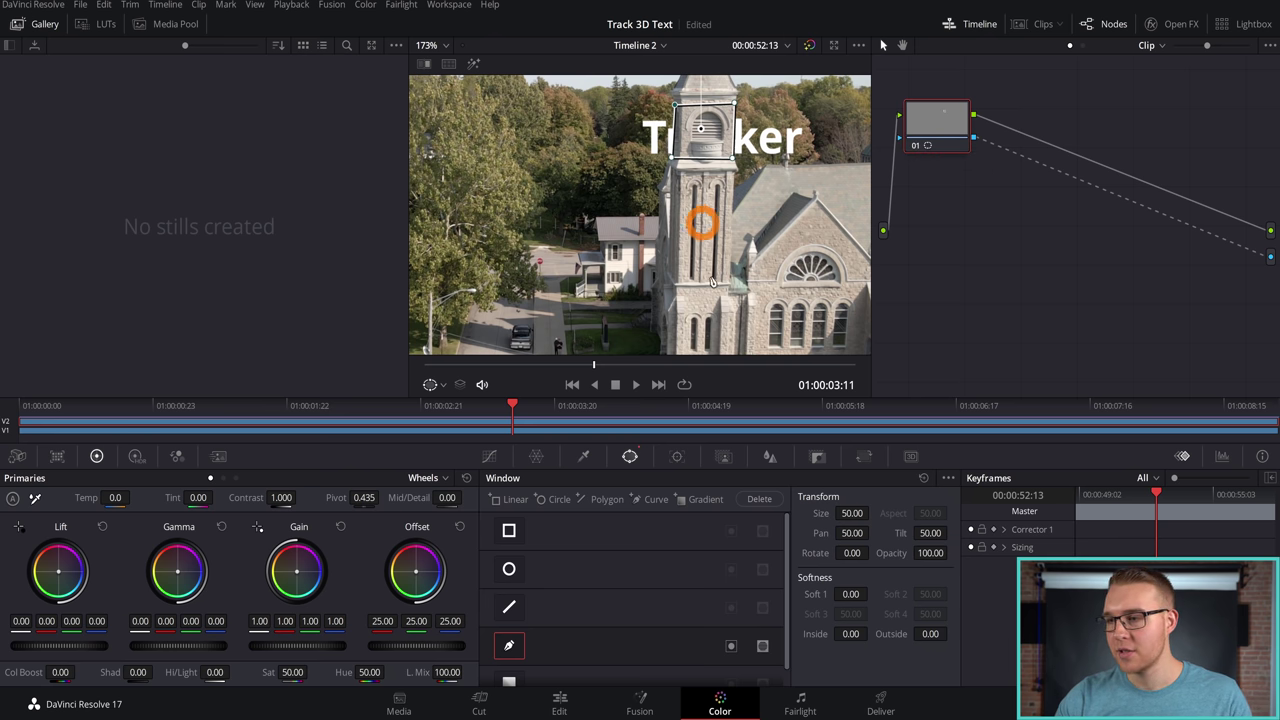
# Track the belfry window forward and in reverse through the whole clip
pyautogui.click(677, 459)
pyautogui.click(558, 501)
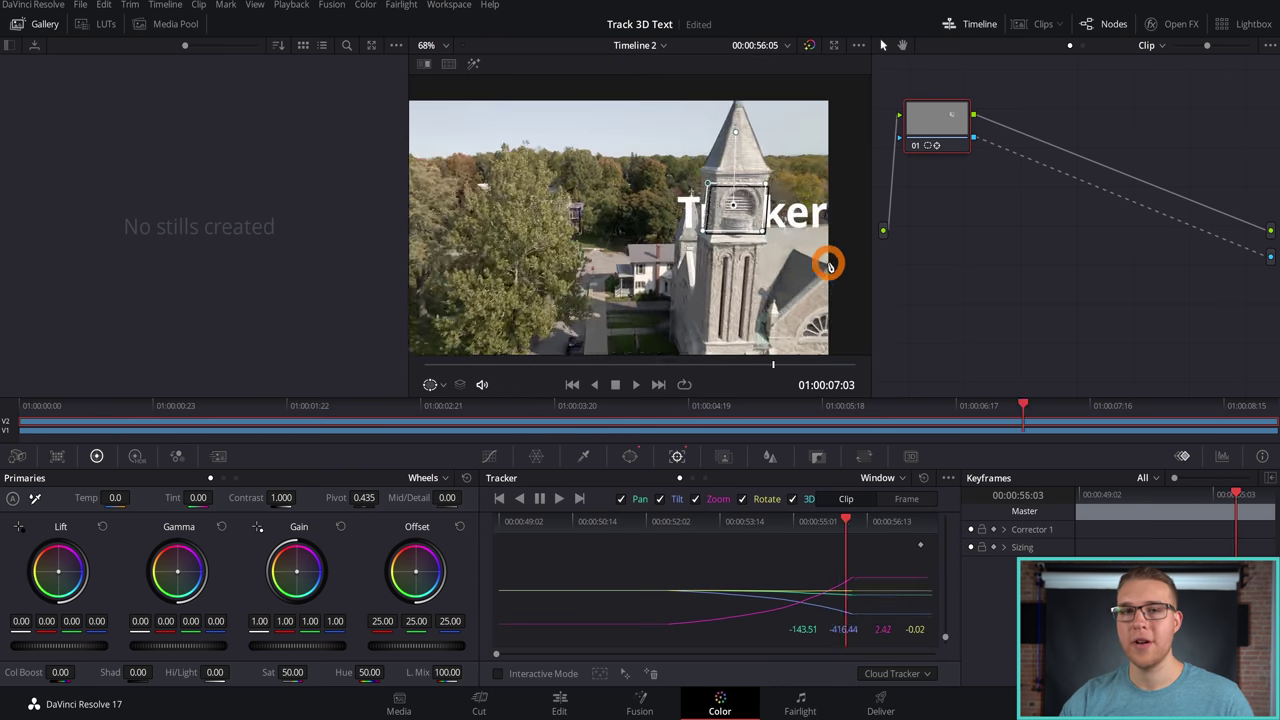
pyautogui.click(498, 499)
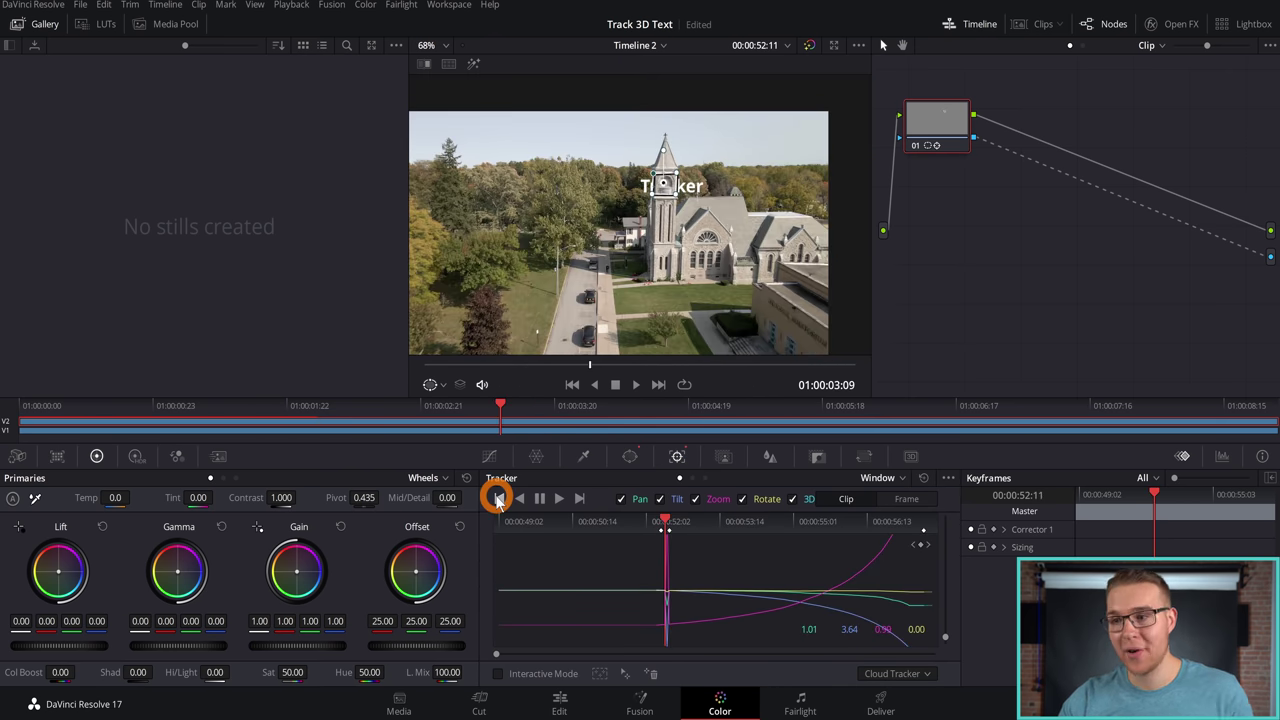
pyautogui.click(517, 500)
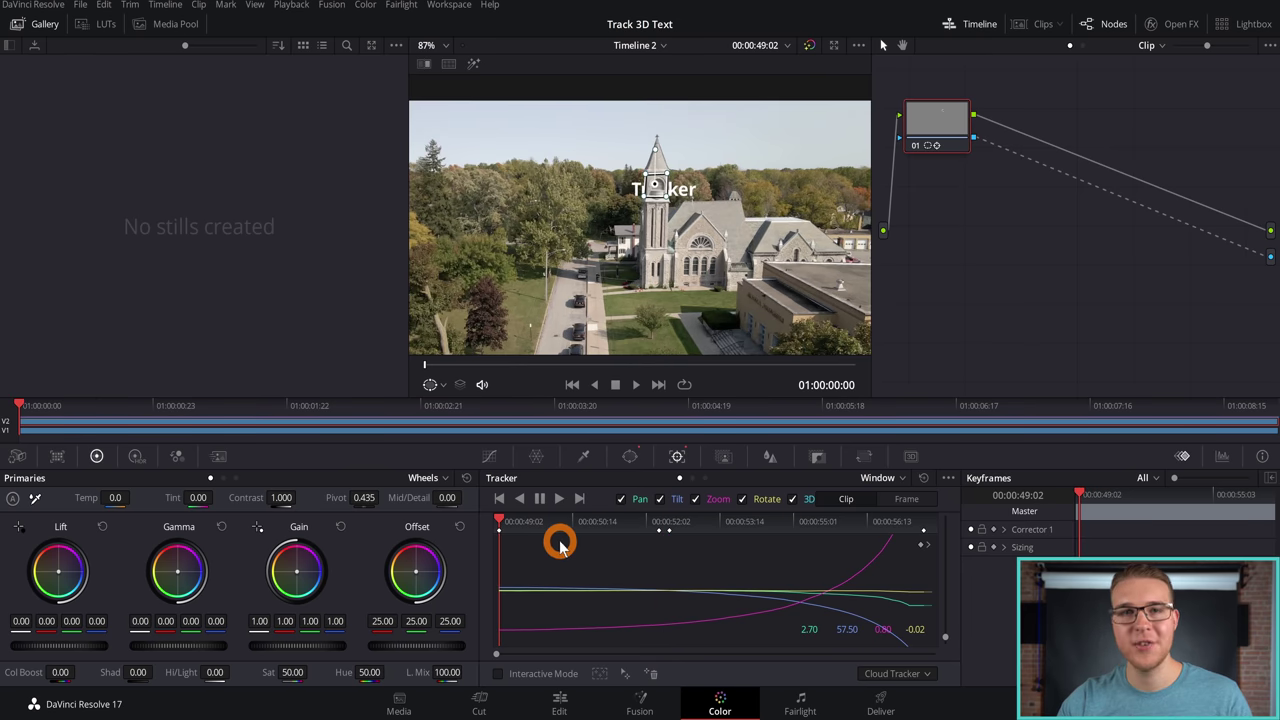
# Check the tracked mask frame by frame in Frame mode, then return to the Window palette
pyautogui.click(913, 505)
pyautogui.moveTo(597, 521); pyautogui.dragTo(802, 530)
pyautogui.scroll(3, 715, 253)
pyautogui.click(857, 522)
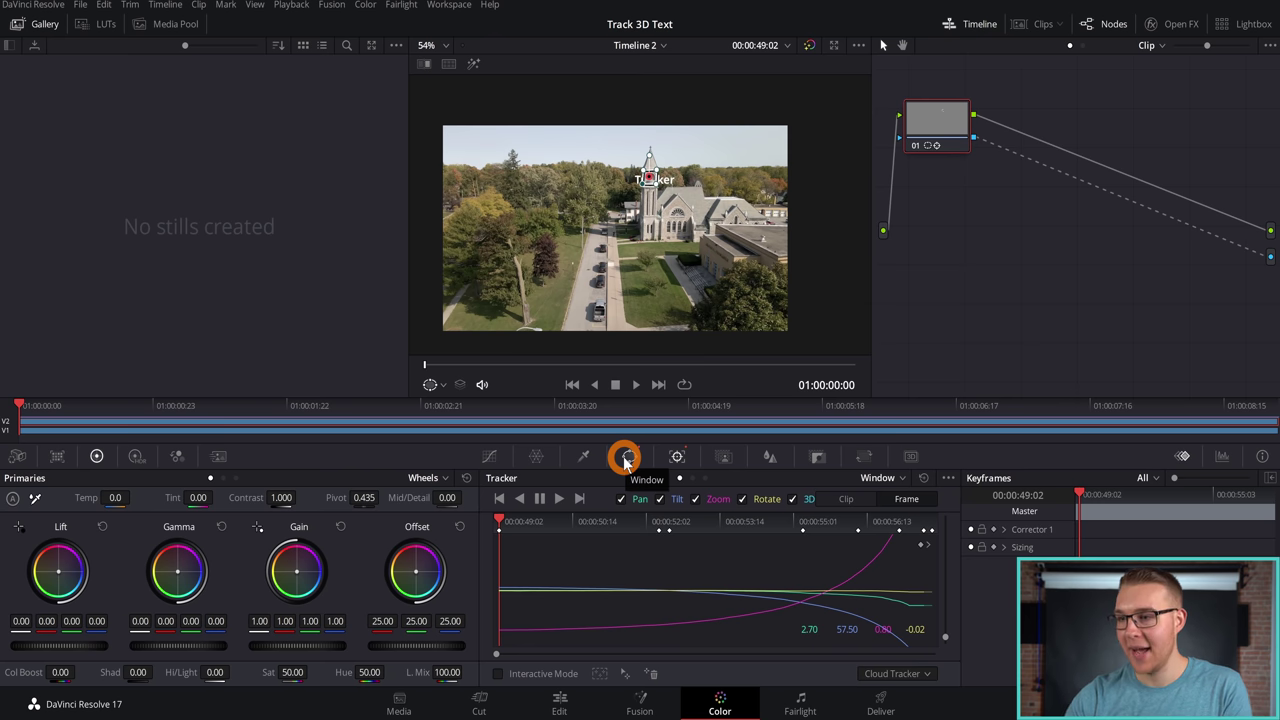
pyautogui.click(625, 458)
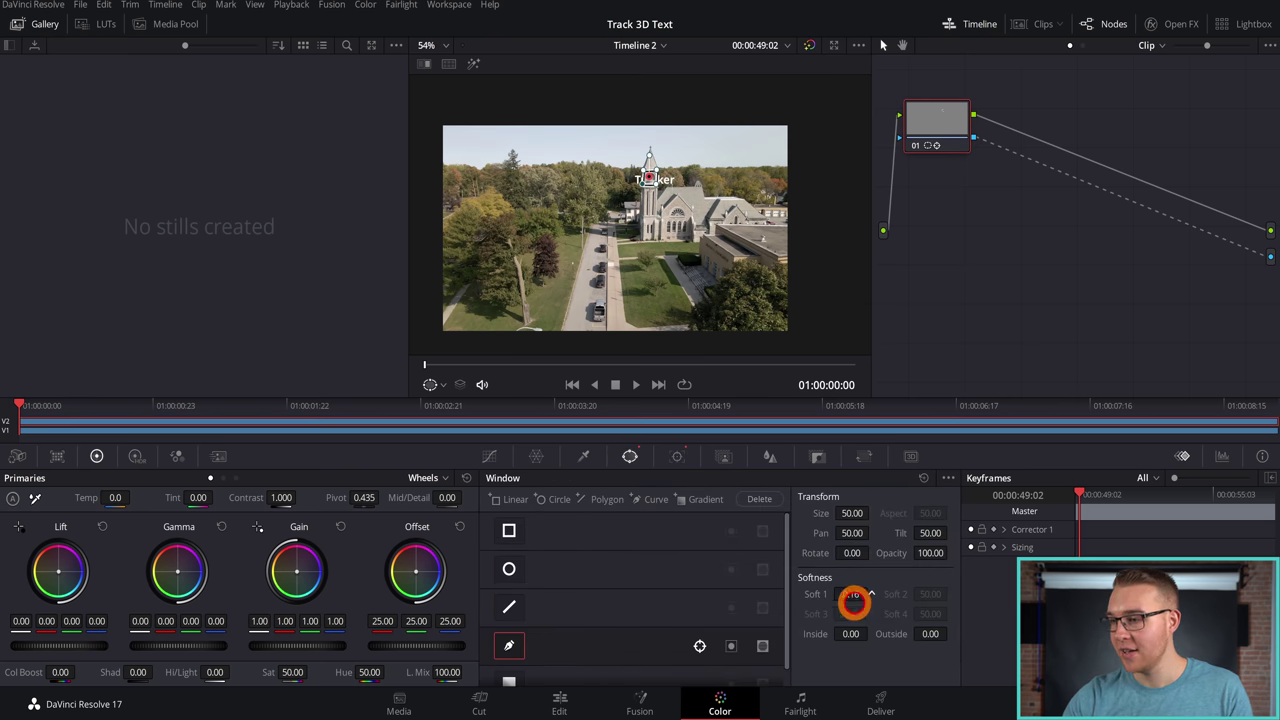